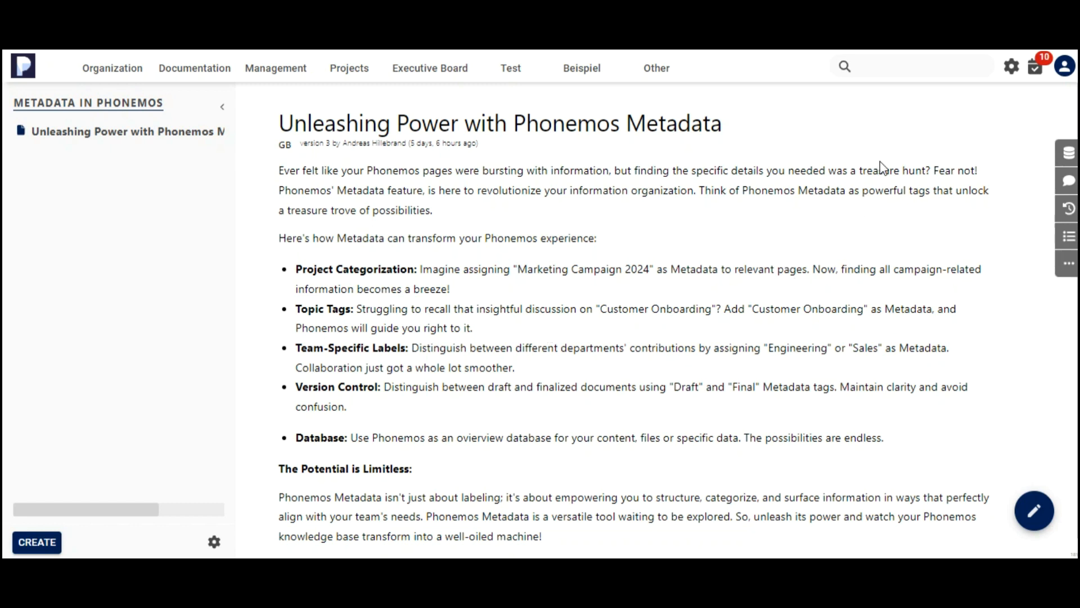
Open the metadata configuration and create a new global metadata domain named "Example CV".
{"action": "left_click", "coordinate": [1012, 71]}
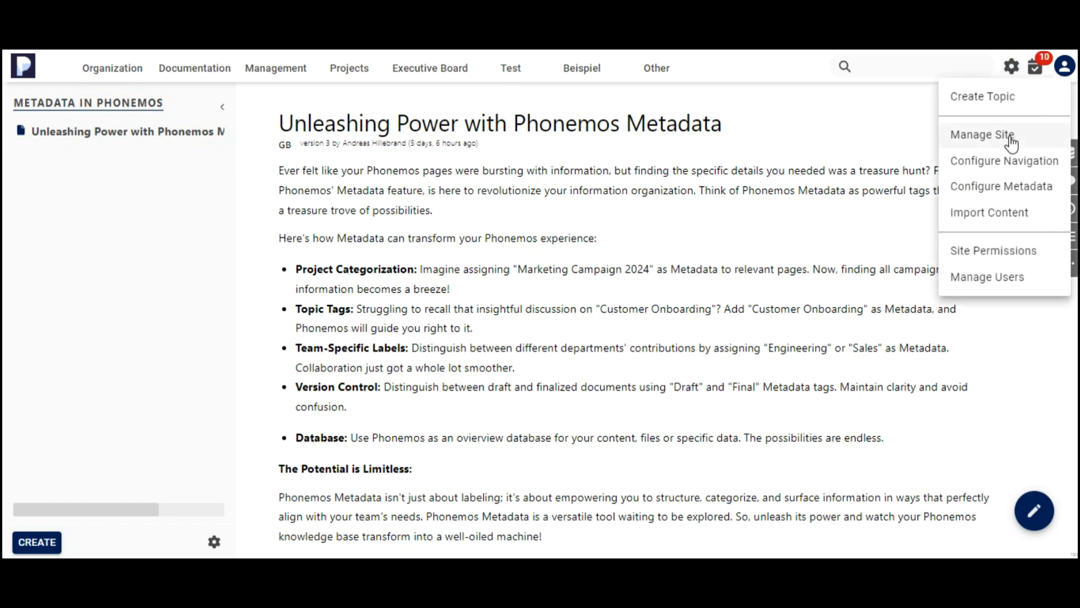
{"action": "left_click", "coordinate": [997, 192]}
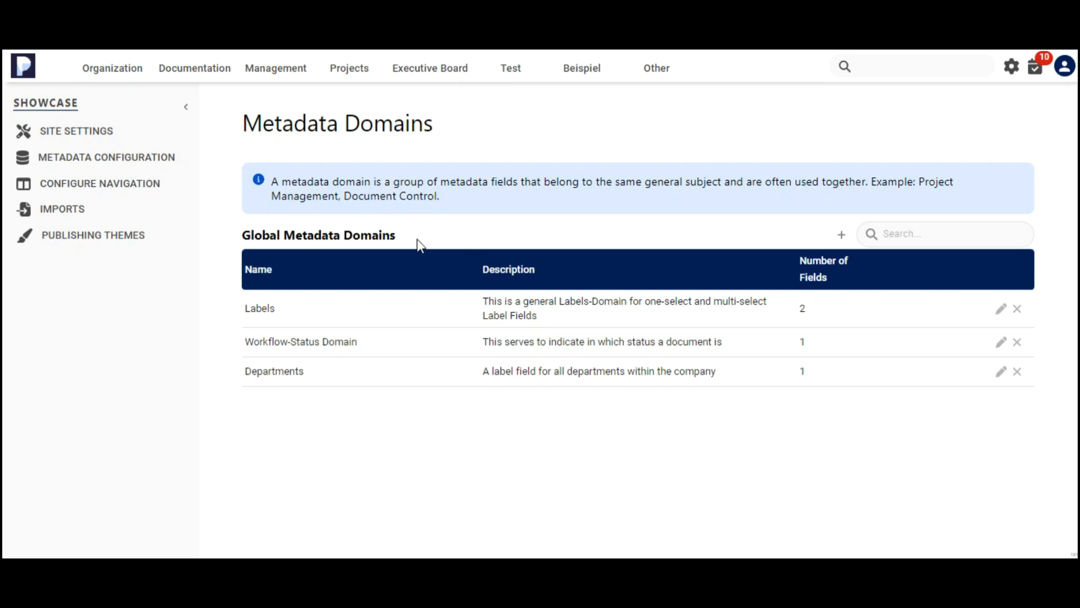
{"action": "left_click", "coordinate": [841, 236]}
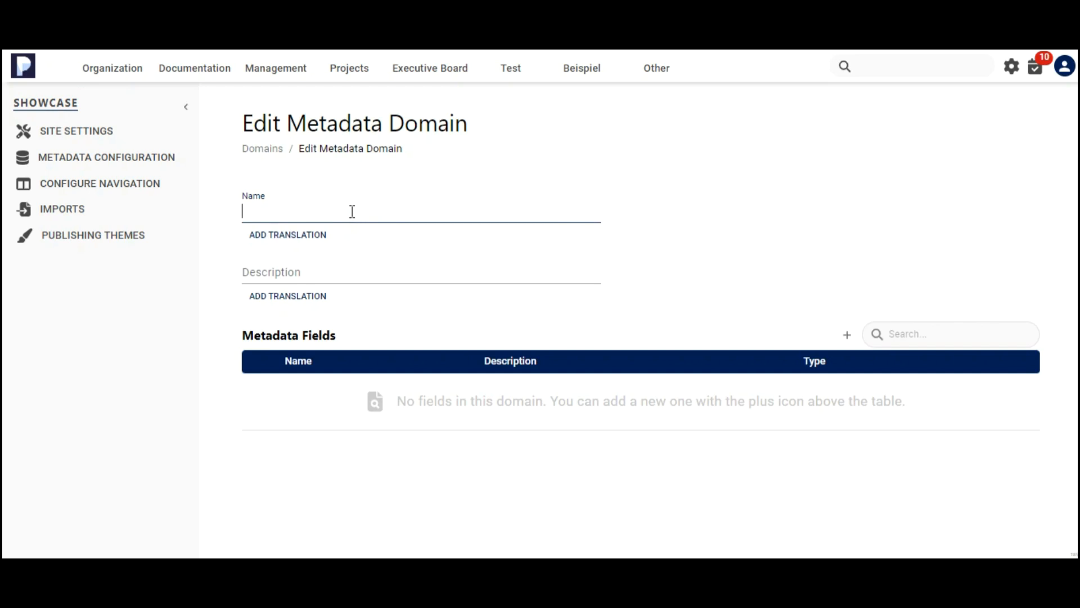
{"action": "type", "text": "Example CV"}
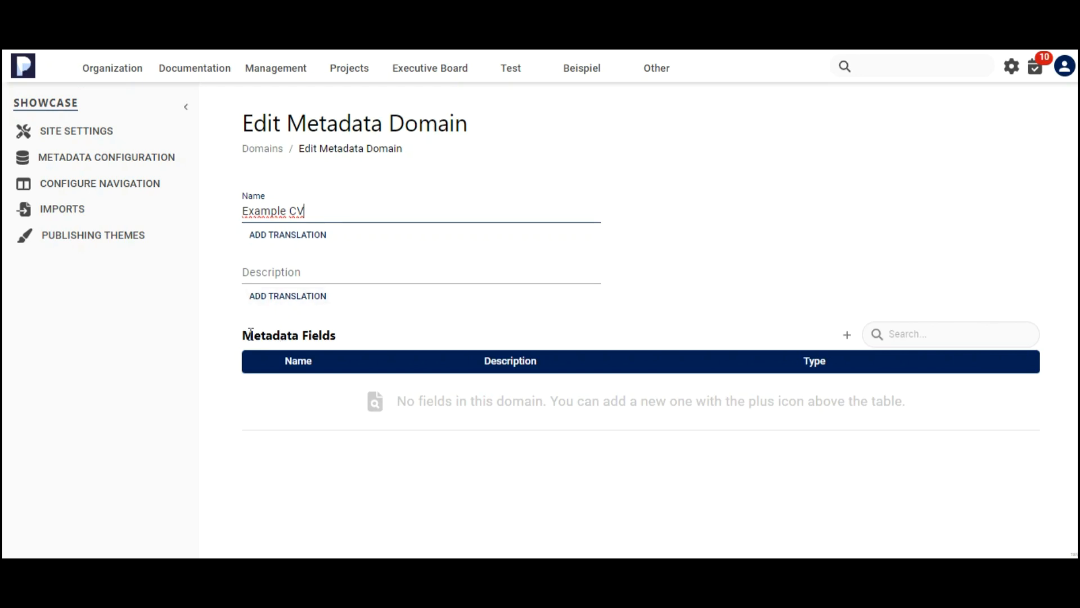
{"action": "left_click_drag", "start_coordinate": [245, 335], "coordinate": [328, 336]}
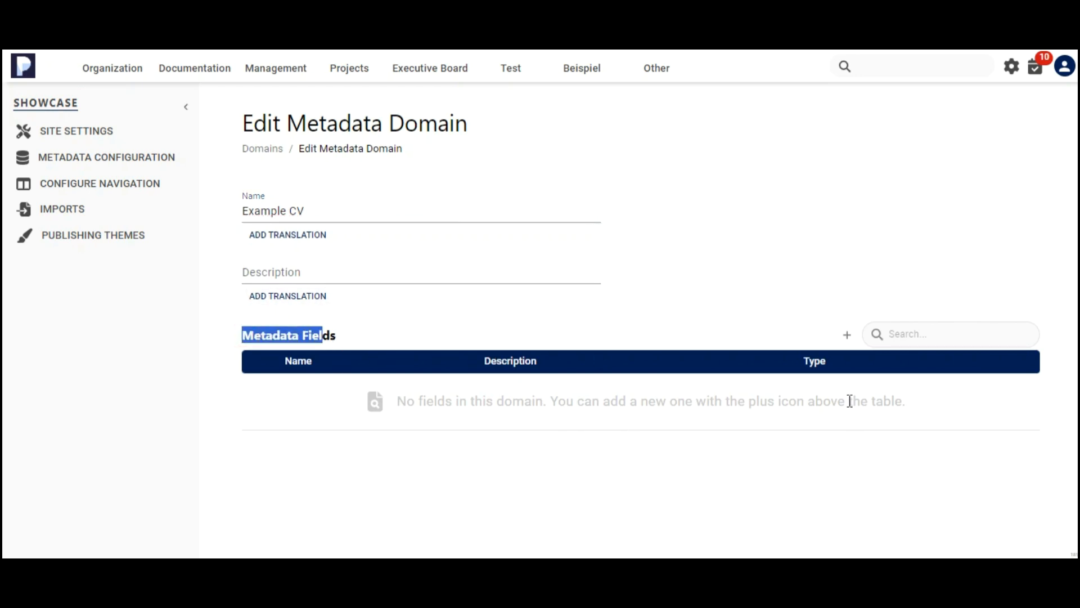
Add a new metadata field named "Years of working Experience" to the domain with type Number.
{"action": "left_click", "coordinate": [849, 335]}
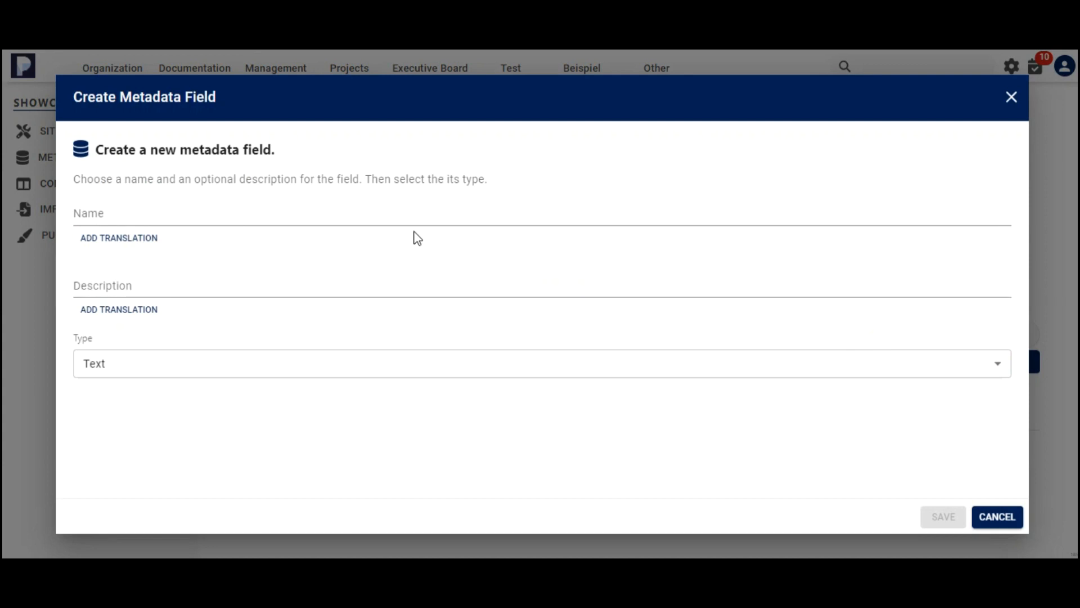
{"action": "left_click", "coordinate": [371, 209]}
{"action": "type", "text": "Years o"}
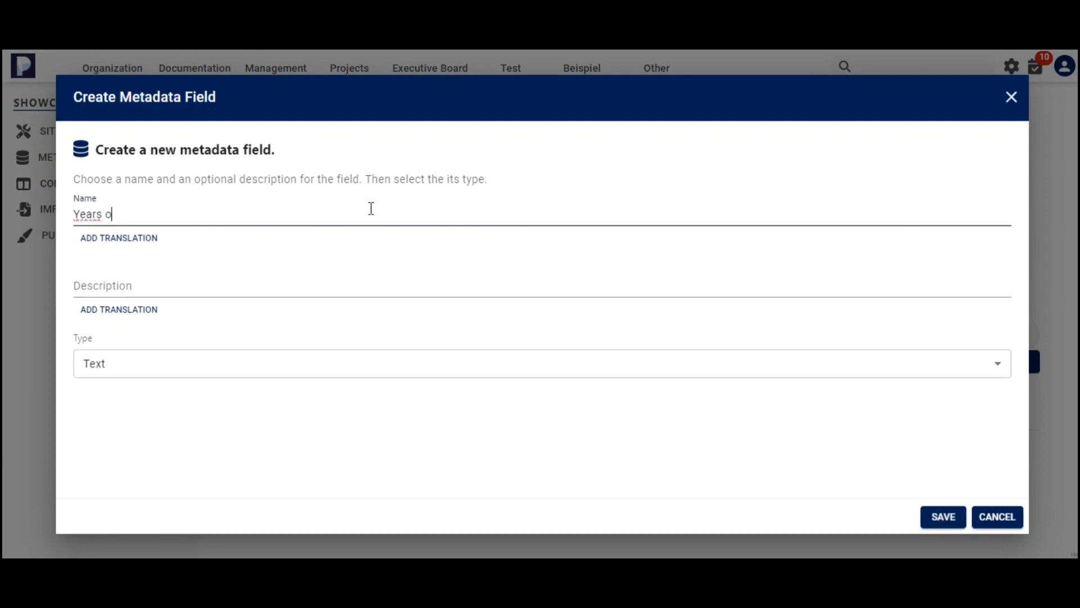
{"action": "type", "text": "f working Experience"}
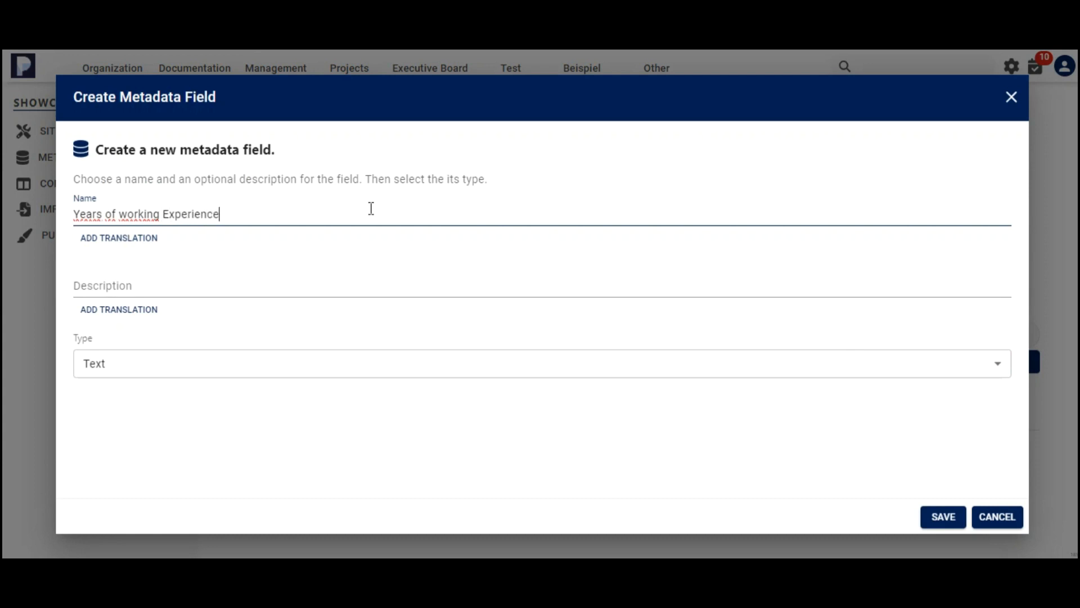
{"action": "left_click", "coordinate": [197, 364]}
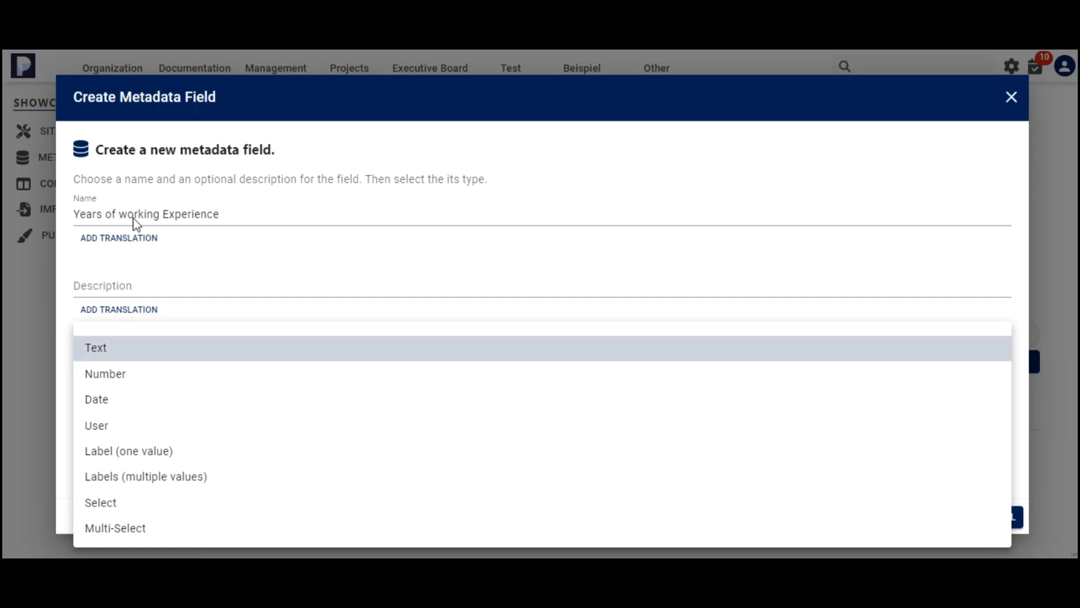
{"action": "left_click", "coordinate": [180, 376]}
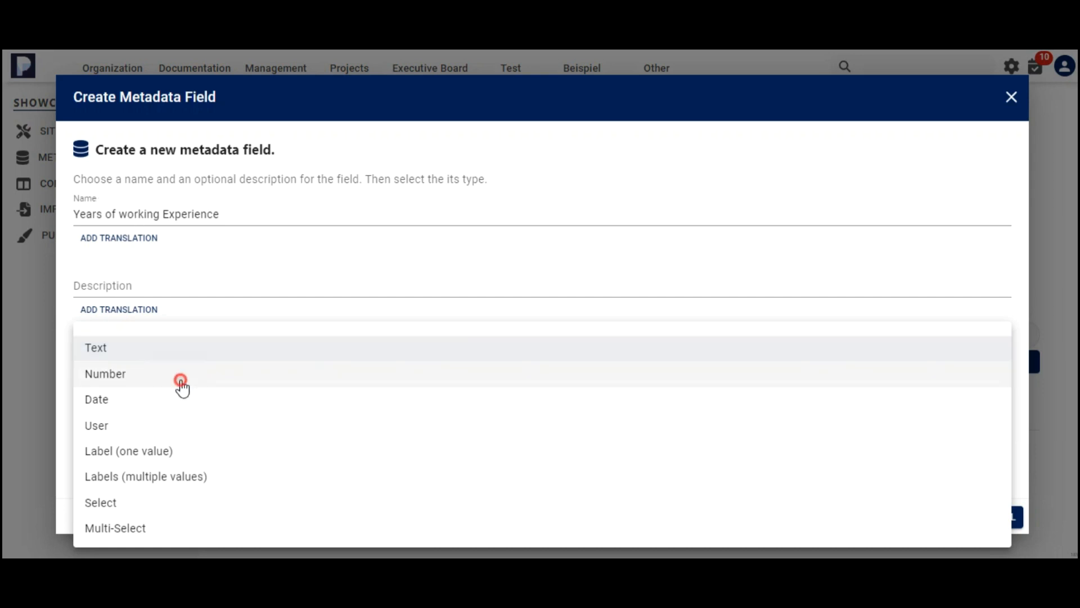
Set the field's unit to Years and decimals to 1 digit, then save the field.
{"action": "left_click", "coordinate": [161, 419]}
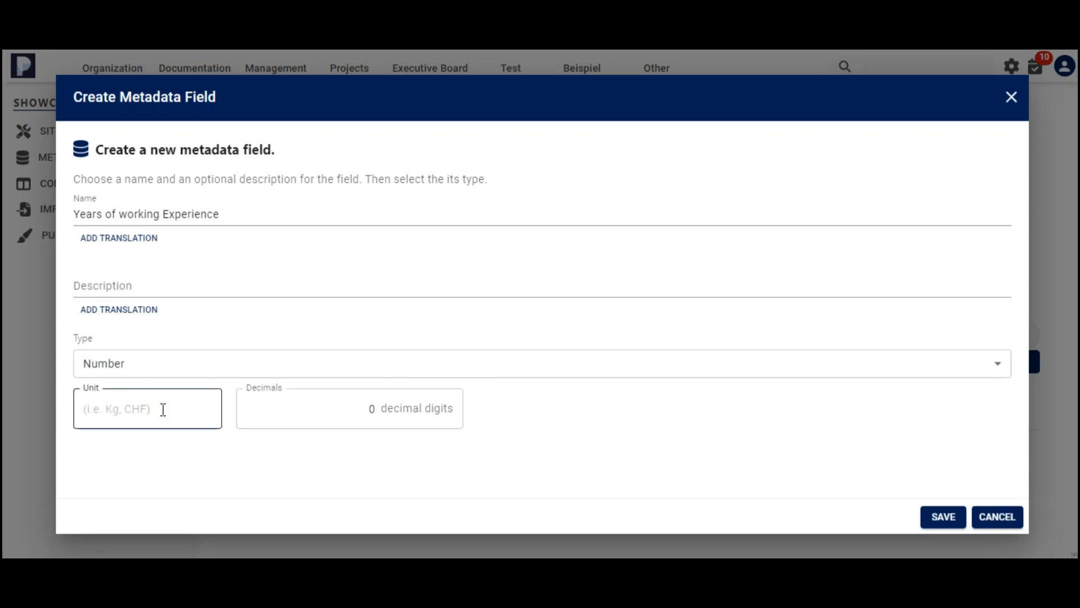
{"action": "type", "text": "Years"}
{"action": "left_click", "coordinate": [315, 407]}
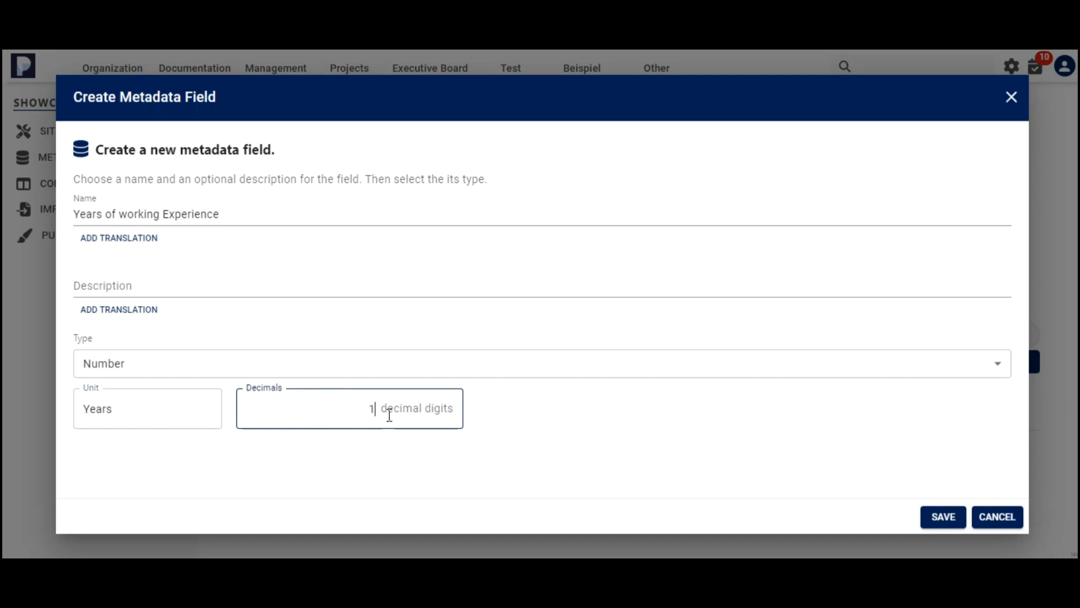
{"action": "type", "text": "1"}
{"action": "left_click", "coordinate": [511, 436]}
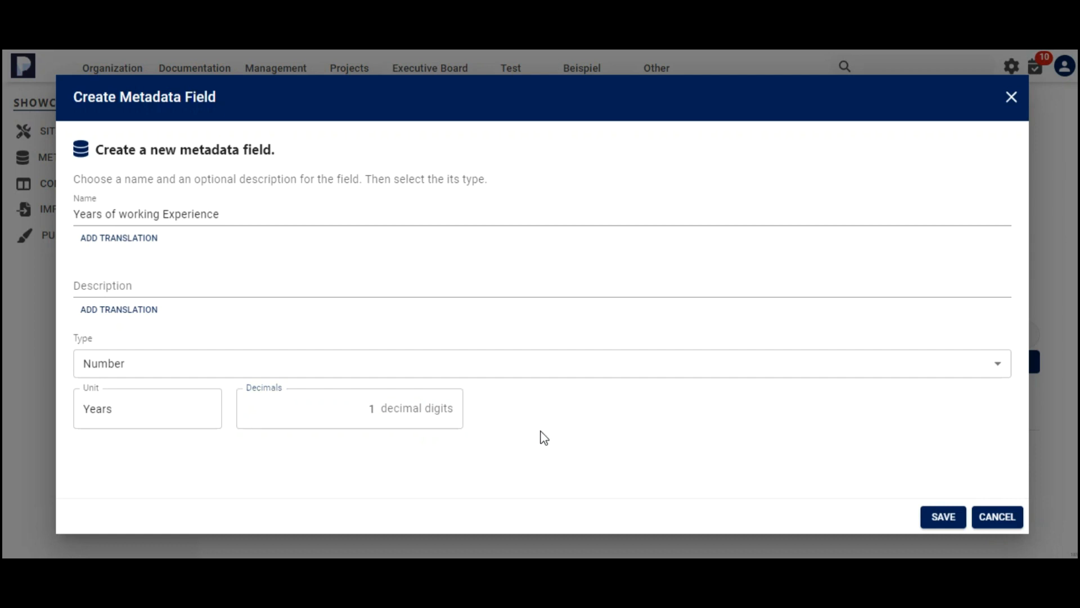
{"action": "left_click", "coordinate": [943, 516]}
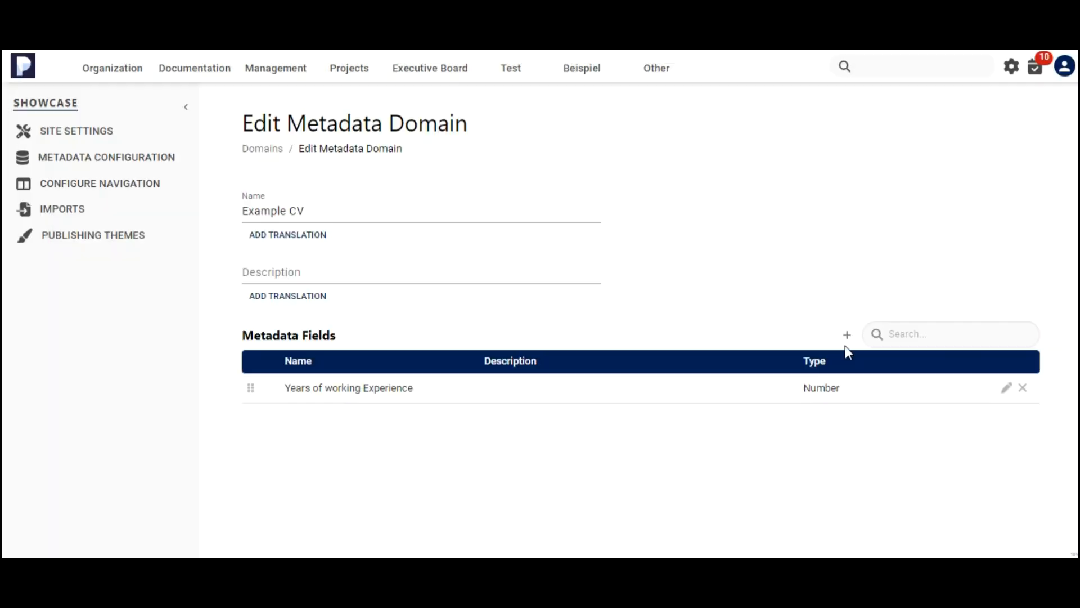
Add a Date metadata field named "Company Entrance Date" and save it.
{"action": "left_click", "coordinate": [851, 336]}
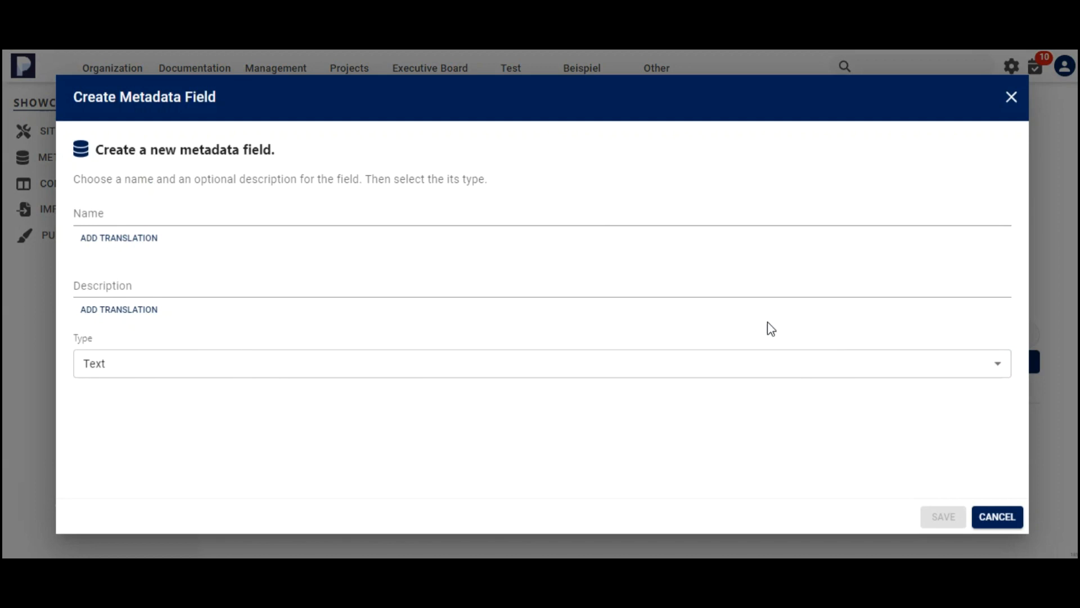
{"action": "left_click", "coordinate": [297, 218]}
{"action": "type", "text": "Company Entrance Date"}
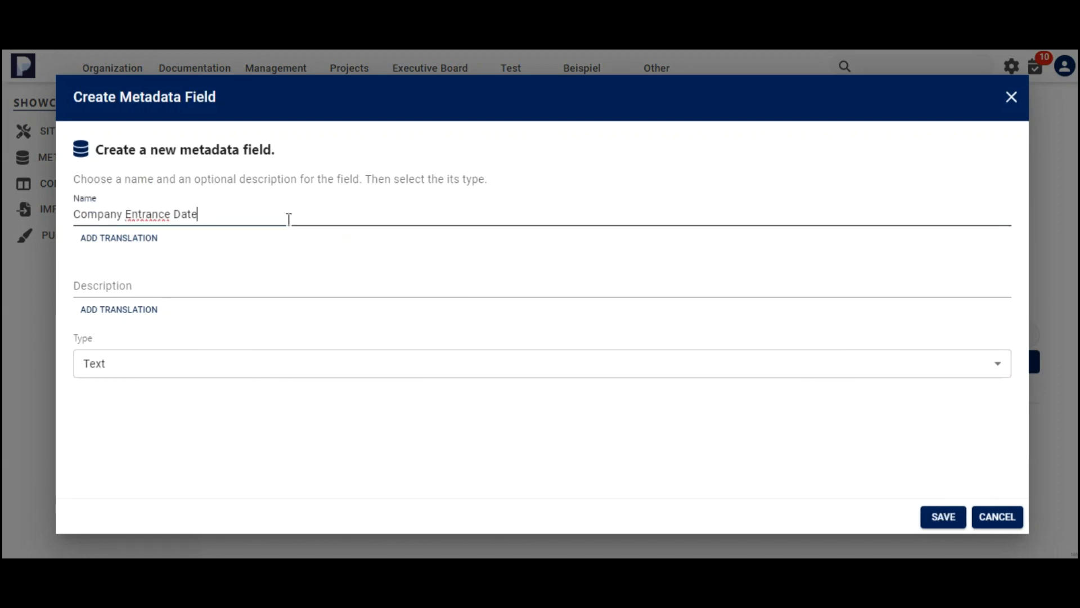
{"action": "left_click", "coordinate": [221, 364]}
{"action": "left_click", "coordinate": [188, 402]}
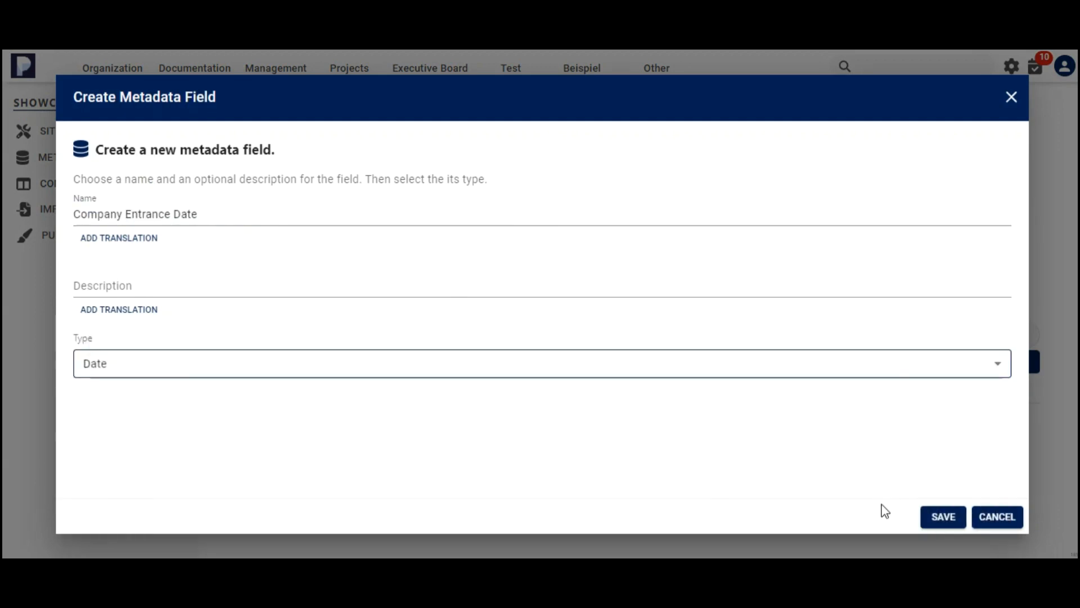
{"action": "left_click", "coordinate": [943, 516]}
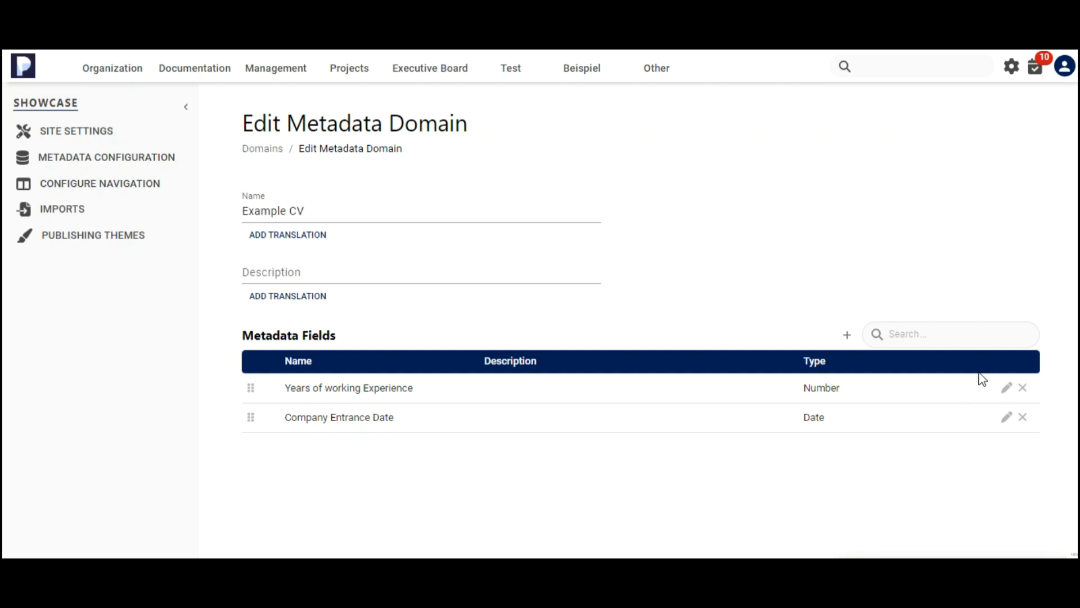
Add a User metadata field named "CV-Owner" and save it.
{"action": "left_click", "coordinate": [847, 335]}
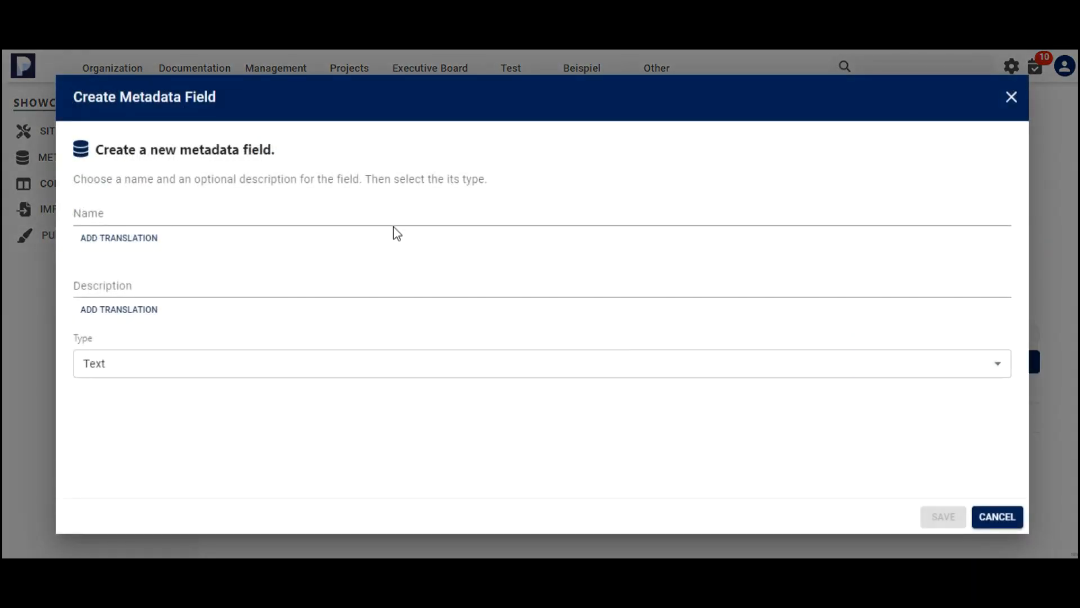
{"action": "left_click", "coordinate": [332, 218]}
{"action": "type", "text": "CV-Owner"}
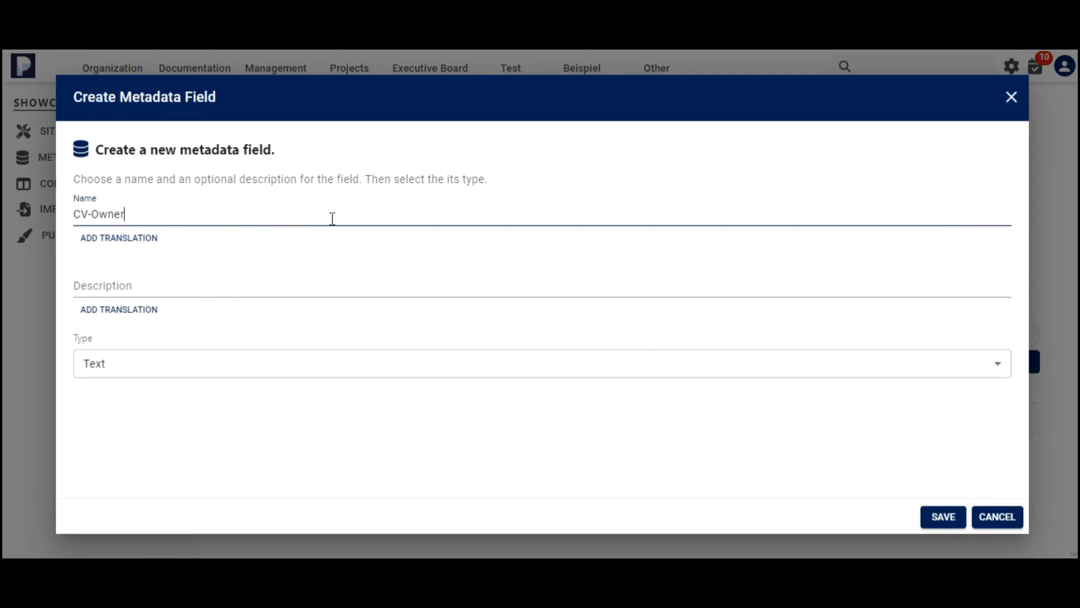
{"action": "left_click", "coordinate": [331, 366]}
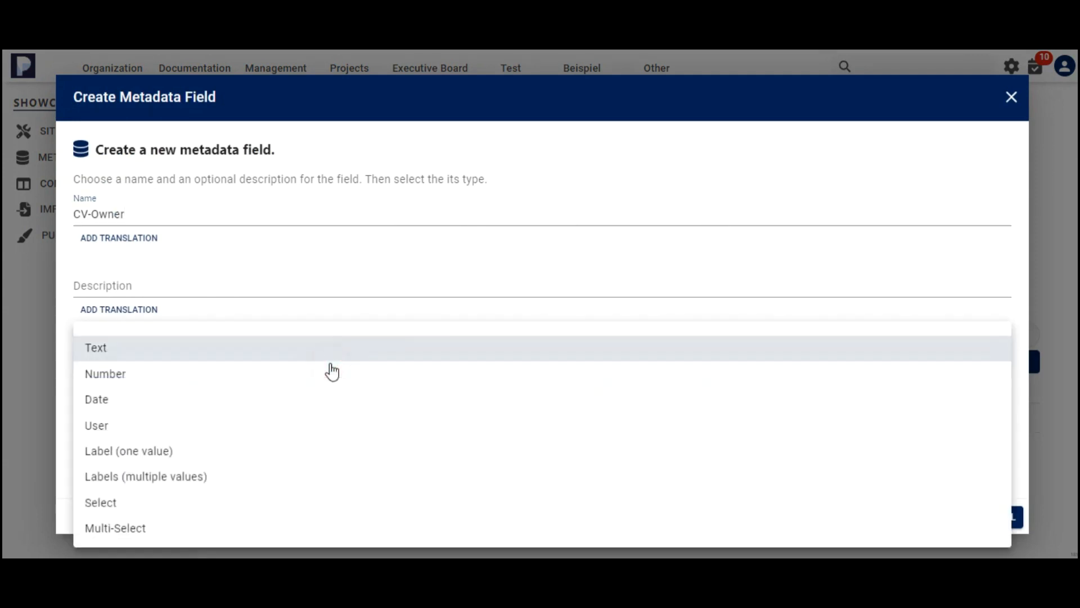
{"action": "left_click", "coordinate": [325, 425]}
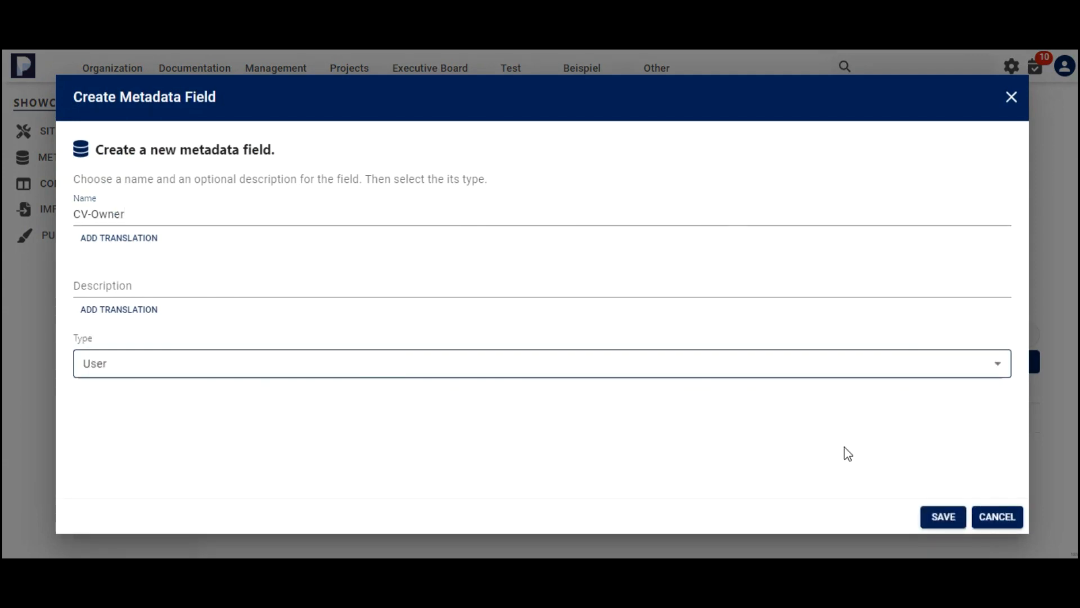
{"action": "left_click", "coordinate": [936, 507]}
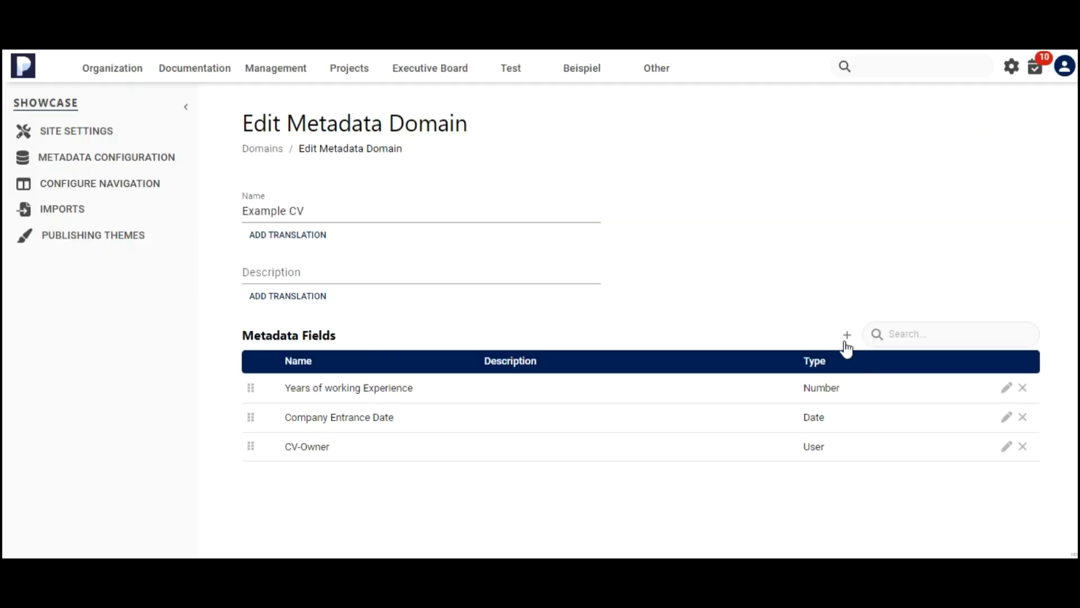
Add a Labels (multiple values) metadata field named "Languages" and save it.
{"action": "left_click", "coordinate": [847, 340]}
{"action": "left_click", "coordinate": [460, 214]}
{"action": "type", "text": "Languages"}
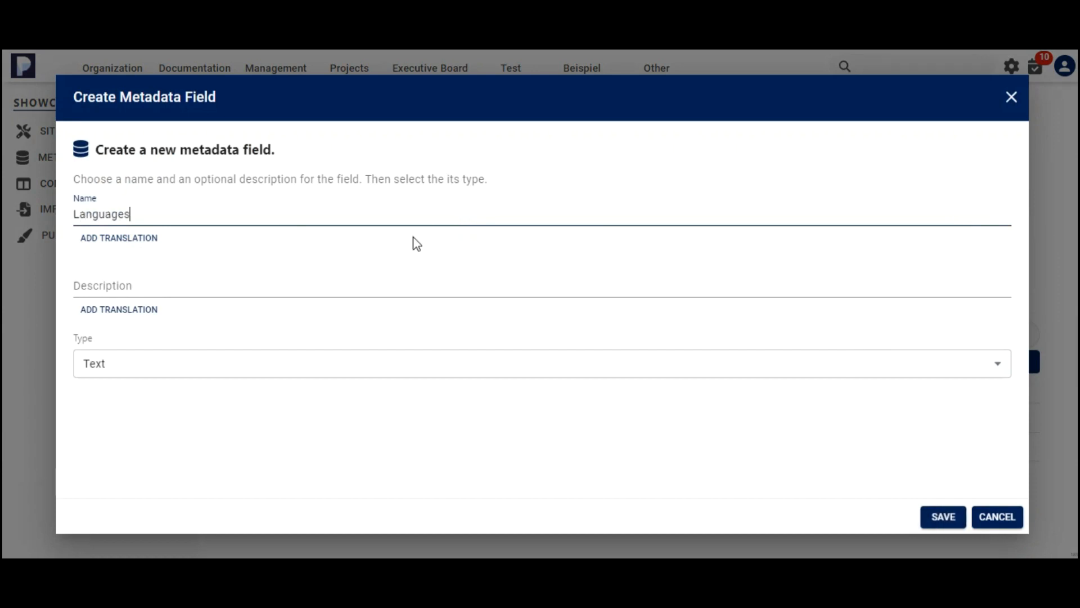
{"action": "left_click", "coordinate": [333, 376]}
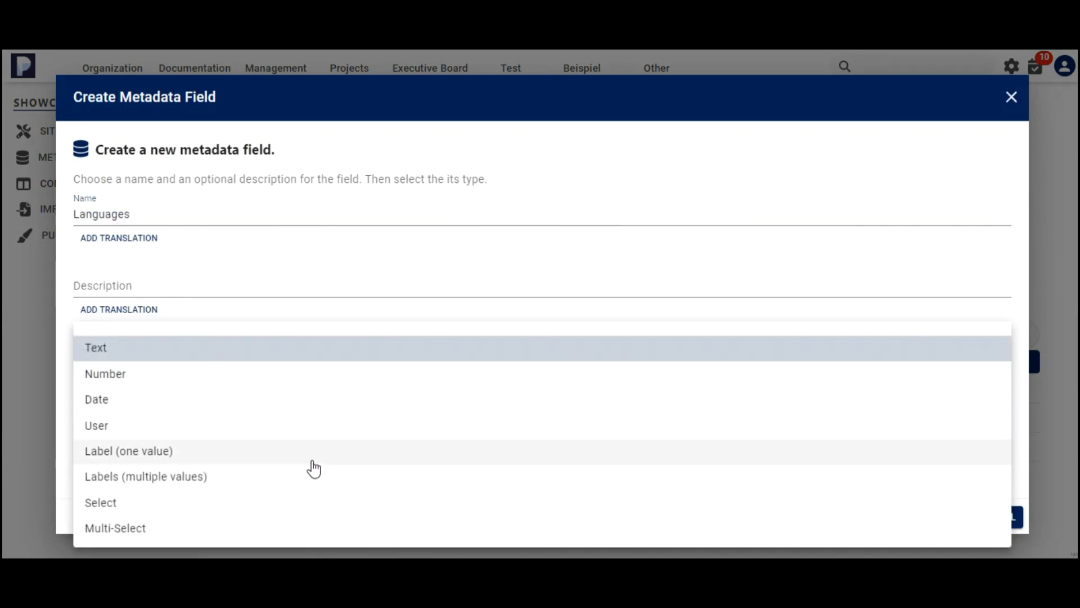
{"action": "left_click", "coordinate": [288, 477]}
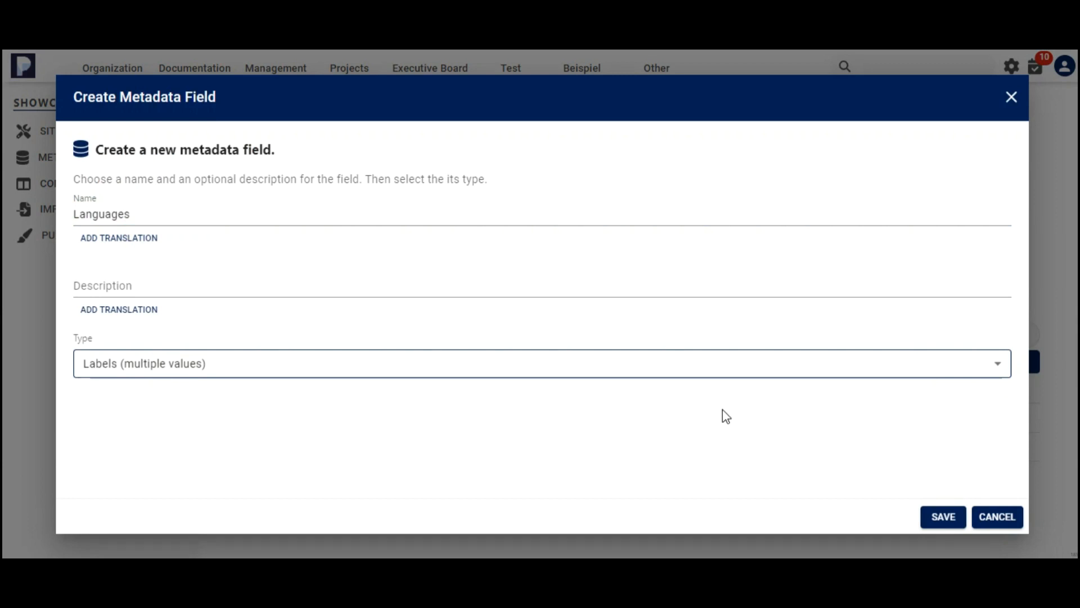
{"action": "left_click", "coordinate": [929, 515]}
Start a new metadata field named "IT Skills" with type Select.
{"action": "left_click", "coordinate": [297, 219]}
{"action": "type", "text": "IT Skills"}
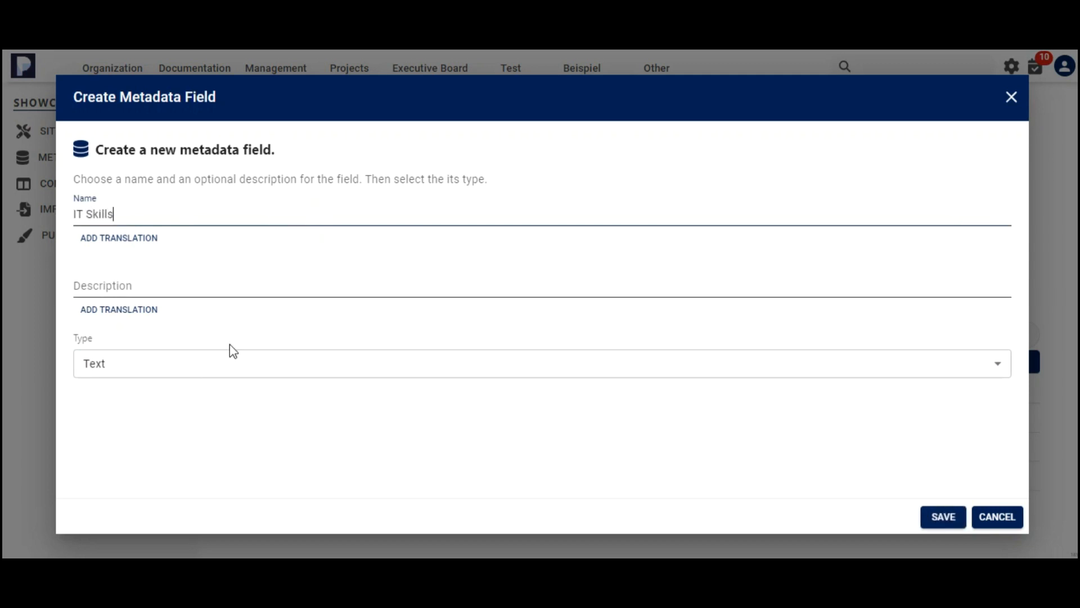
{"action": "left_click", "coordinate": [221, 367]}
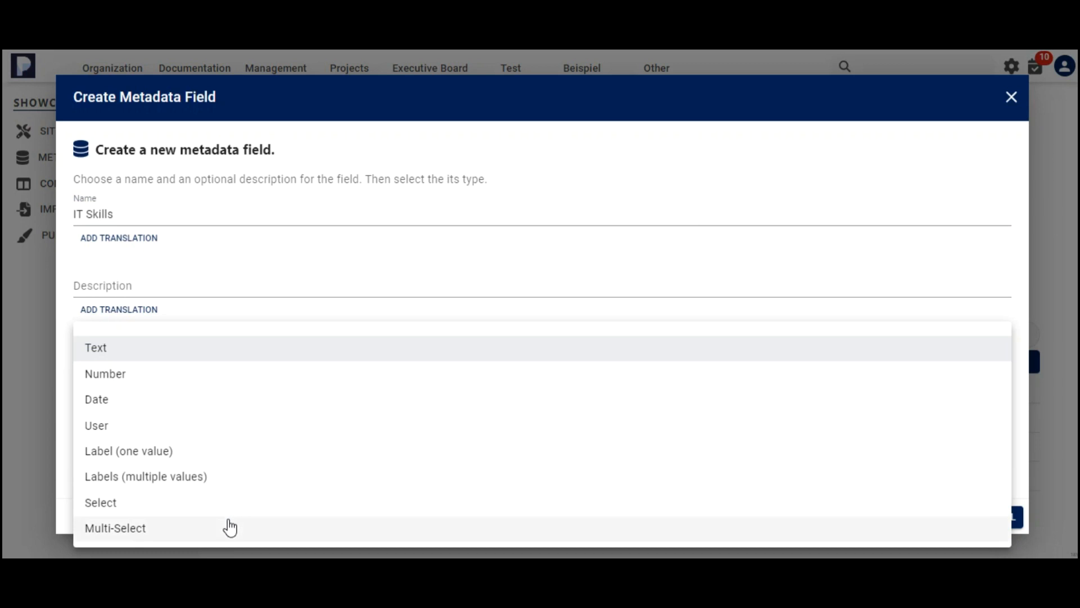
{"action": "left_click", "coordinate": [228, 502]}
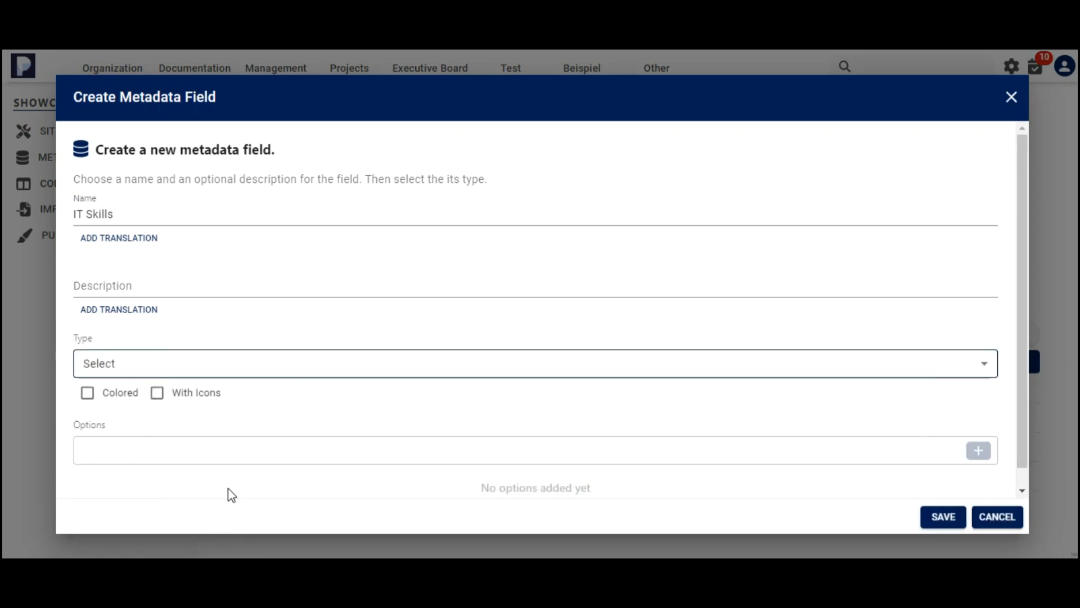
Enable colored options and add a red option "Agile" to the IT Skills field.
{"action": "scroll", "coordinate": [360, 394], "scroll_direction": "down", "scroll_amount": 1}
{"action": "left_click", "coordinate": [495, 430]}
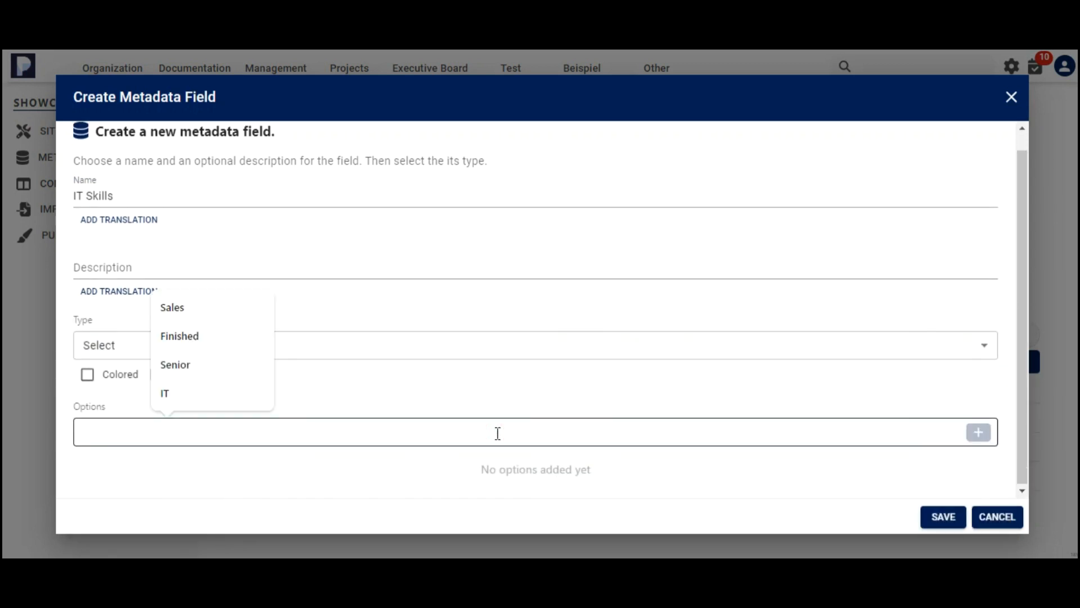
{"action": "type", "text": "Agile"}
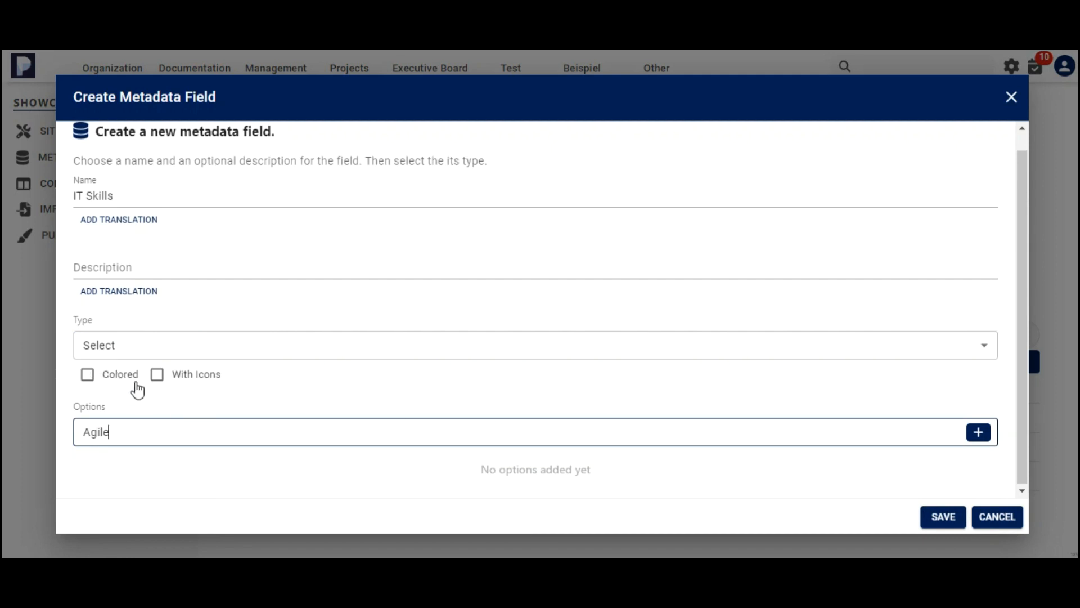
{"action": "left_click", "coordinate": [88, 375]}
{"action": "left_click", "coordinate": [944, 433]}
{"action": "left_click", "coordinate": [961, 457]}
{"action": "left_click", "coordinate": [977, 434]}
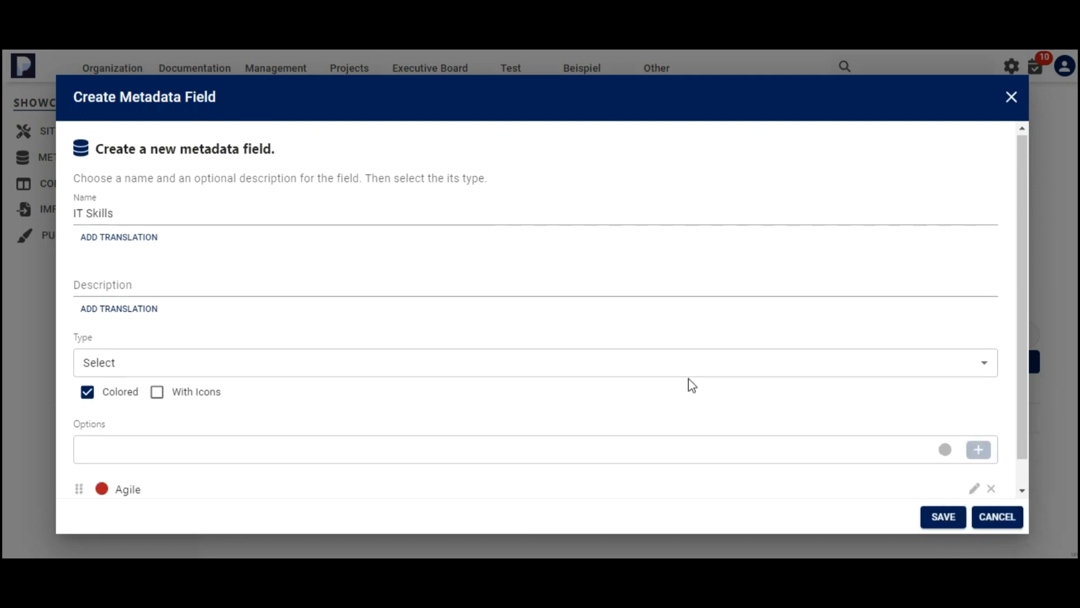
Add a purple option "IT PM" to the IT Skills field.
{"action": "left_click", "coordinate": [364, 417]}
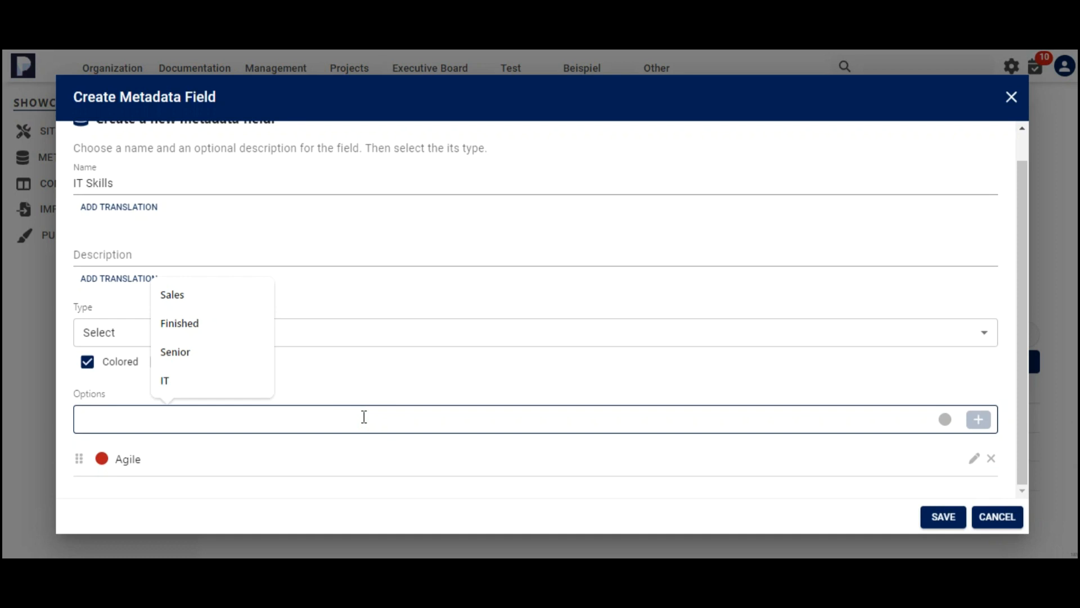
{"action": "type", "text": "IT PM"}
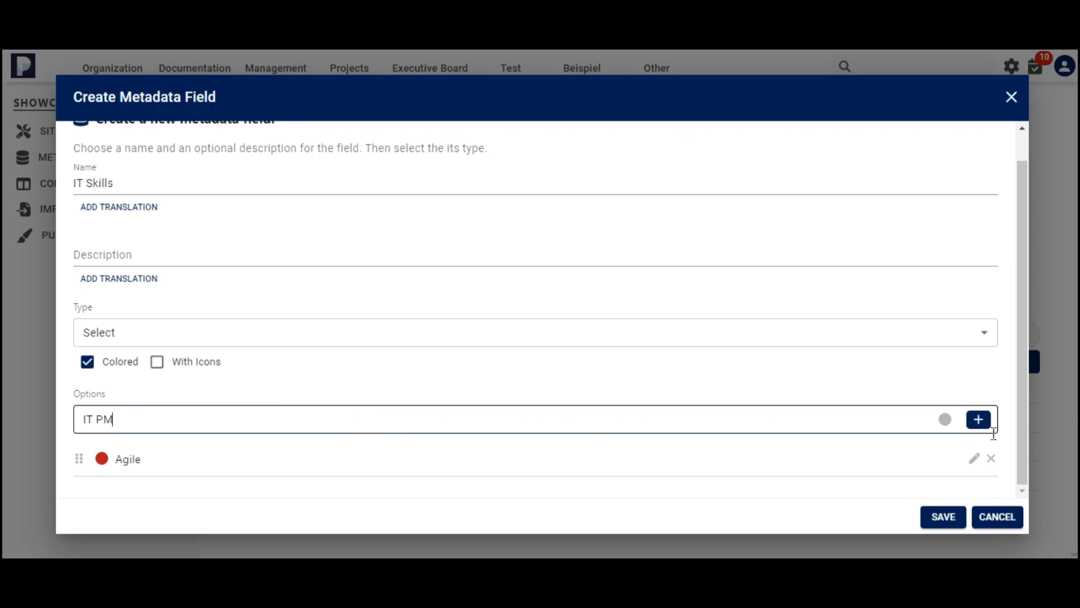
{"action": "left_click", "coordinate": [945, 419]}
{"action": "left_click", "coordinate": [1006, 436]}
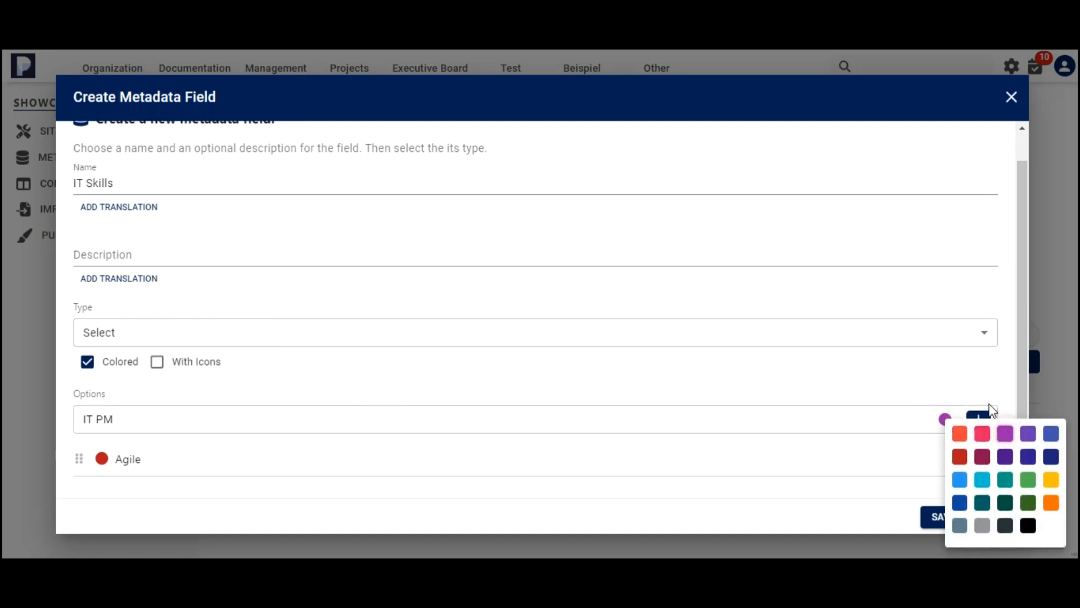
{"action": "left_click", "coordinate": [979, 419]}
{"action": "left_click", "coordinate": [455, 424]}
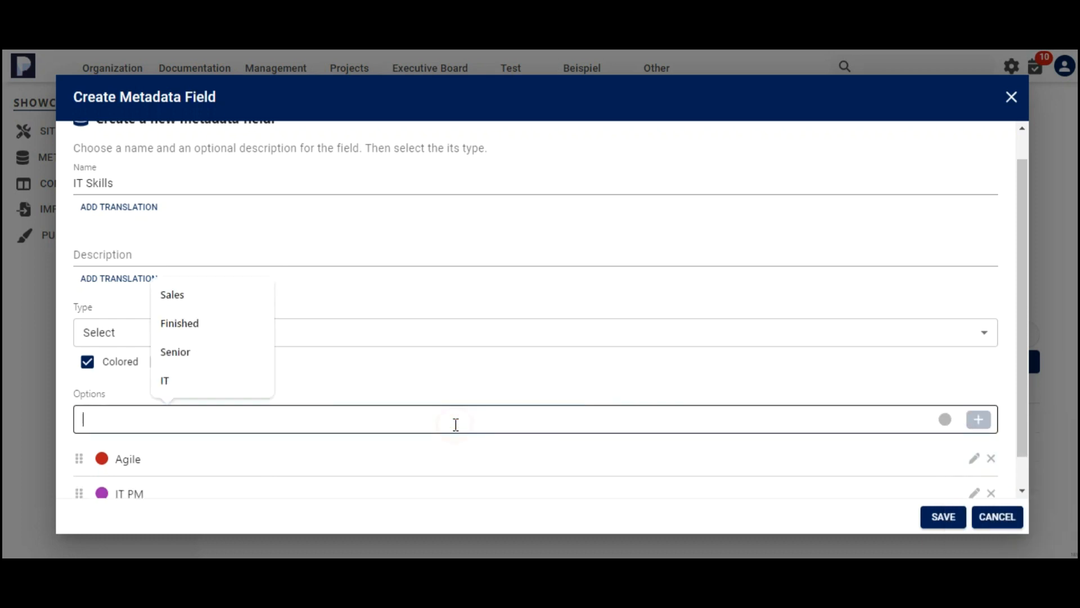
Add a green option "Java" to the IT Skills field.
{"action": "type", "text": "Java"}
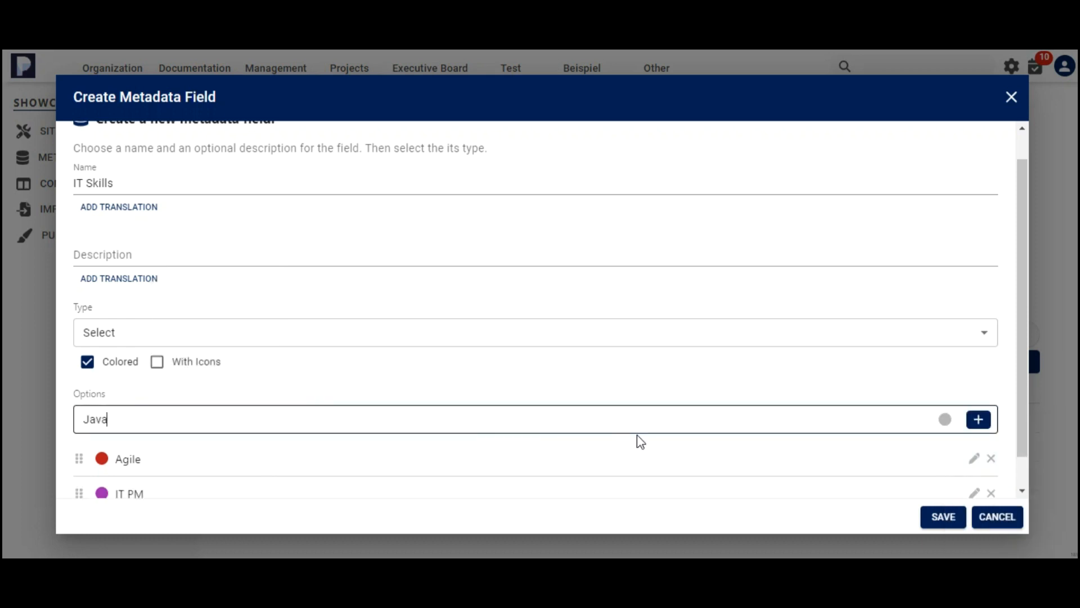
{"action": "left_click", "coordinate": [945, 419]}
{"action": "left_click", "coordinate": [1028, 479]}
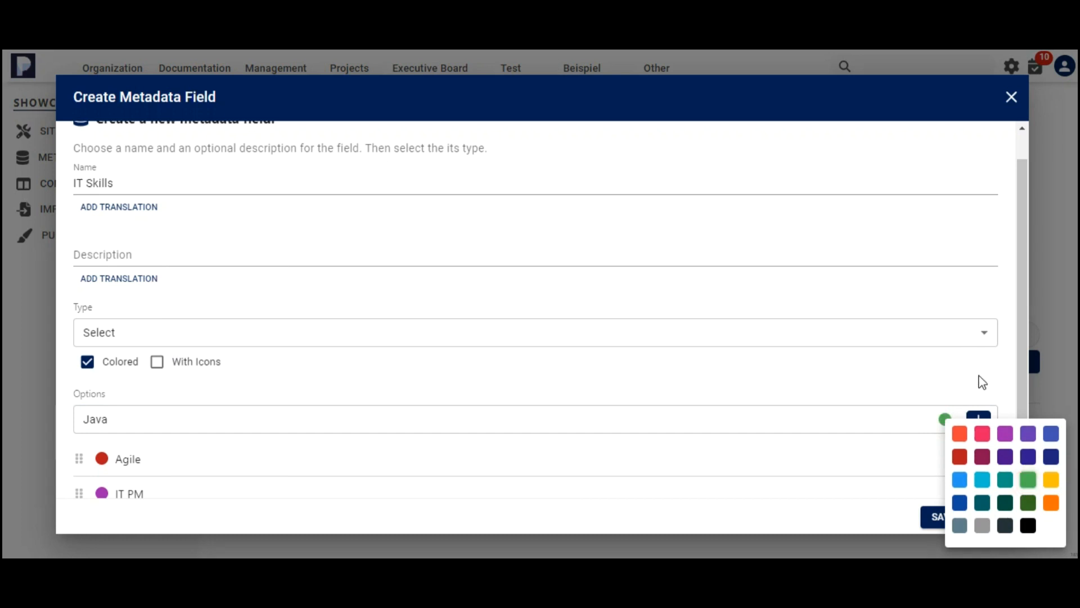
{"action": "left_click", "coordinate": [979, 419]}
Add a black option "DB" to the IT Skills field.
{"action": "scroll", "coordinate": [864, 365], "scroll_direction": "down", "scroll_amount": 1}
{"action": "left_click", "coordinate": [497, 347]}
{"action": "type", "text": "DB"}
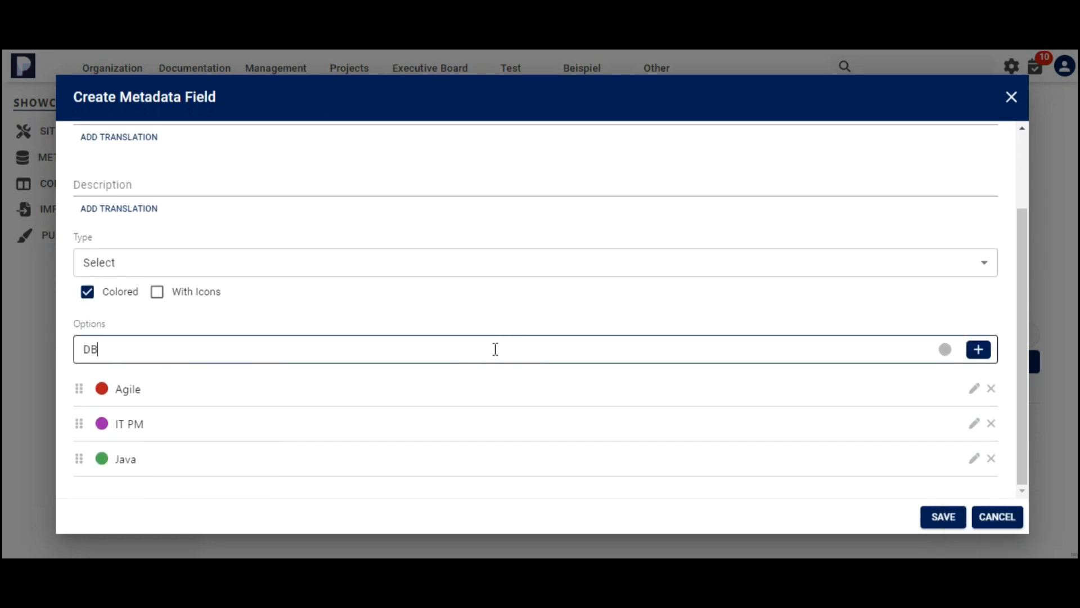
{"action": "left_click", "coordinate": [947, 353]}
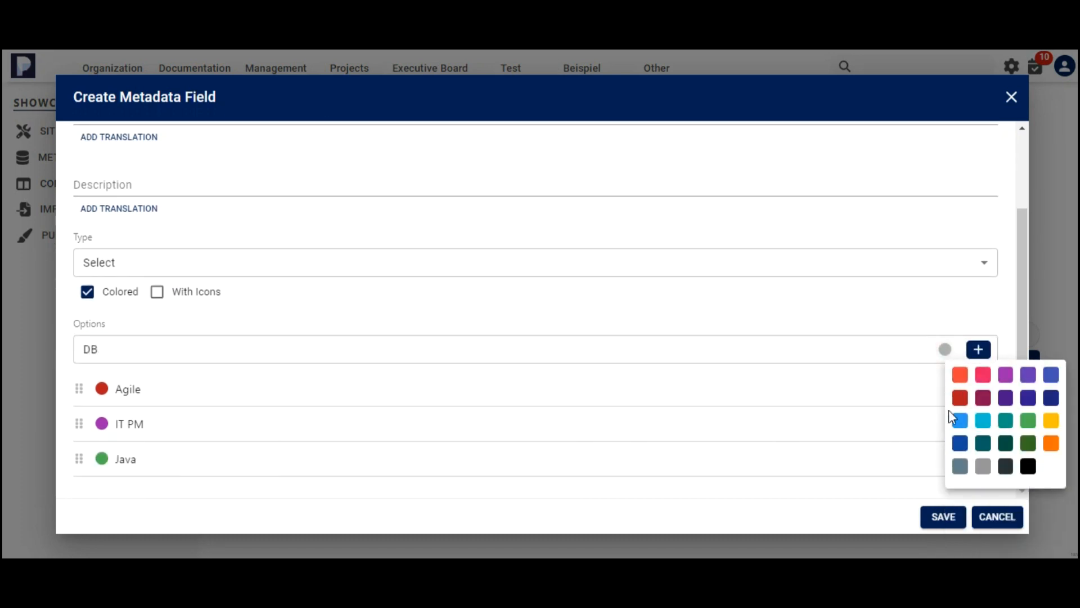
{"action": "left_click", "coordinate": [1028, 467]}
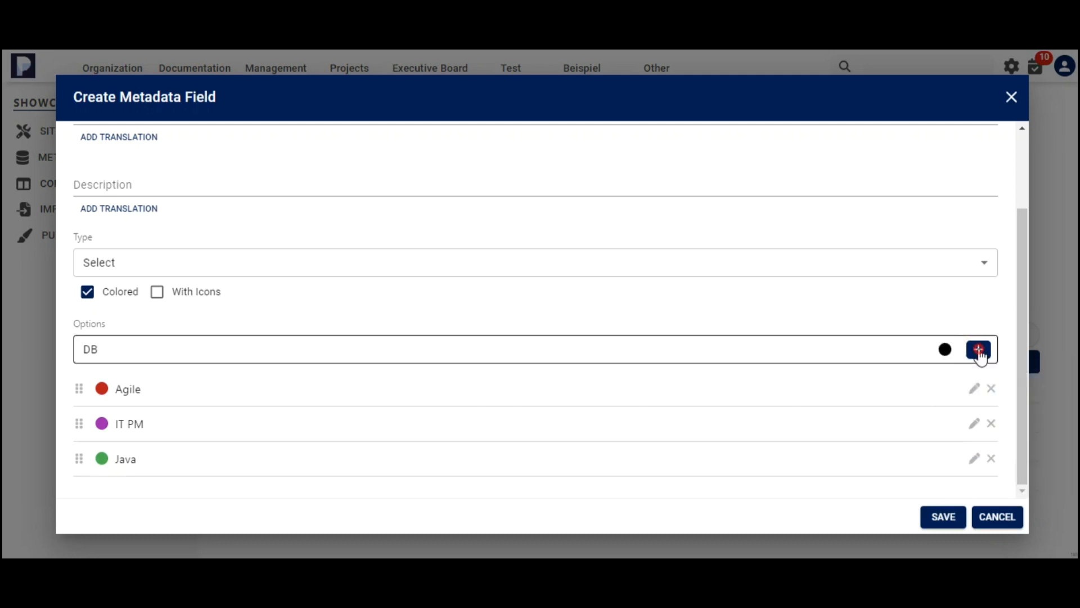
{"action": "left_click", "coordinate": [979, 350]}
Add a yellow option "Marketing" to the IT Skills field.
{"action": "left_click", "coordinate": [413, 352]}
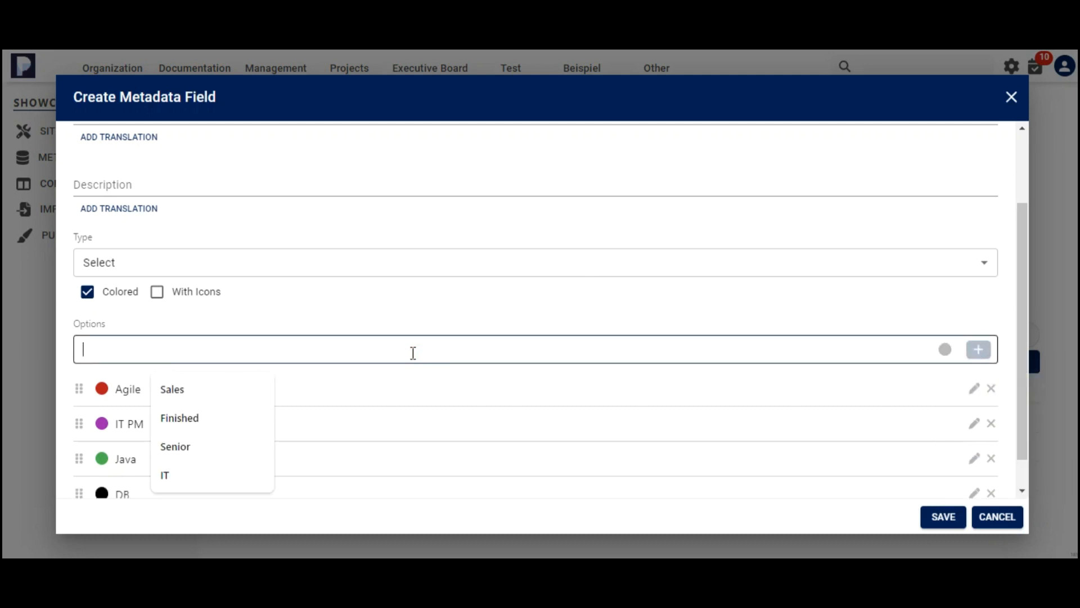
{"action": "type", "text": "Marketing"}
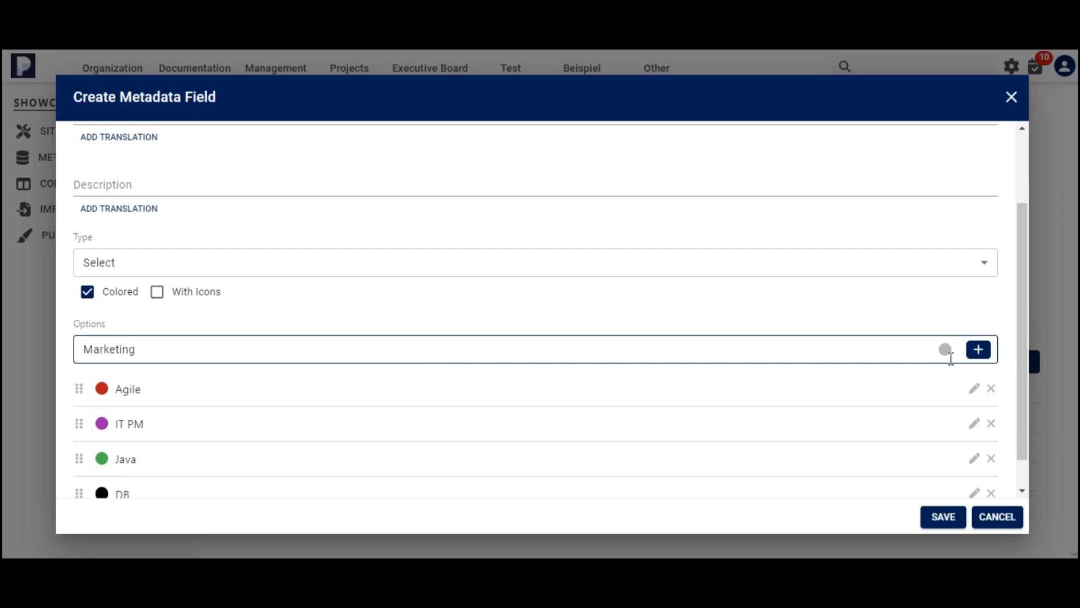
{"action": "left_click", "coordinate": [945, 350]}
{"action": "left_click", "coordinate": [1050, 422]}
{"action": "left_click", "coordinate": [980, 349]}
Add a blue option "Sales" to the IT Skills field and save the field.
{"action": "left_click", "coordinate": [691, 271]}
{"action": "type", "text": "Sales"}
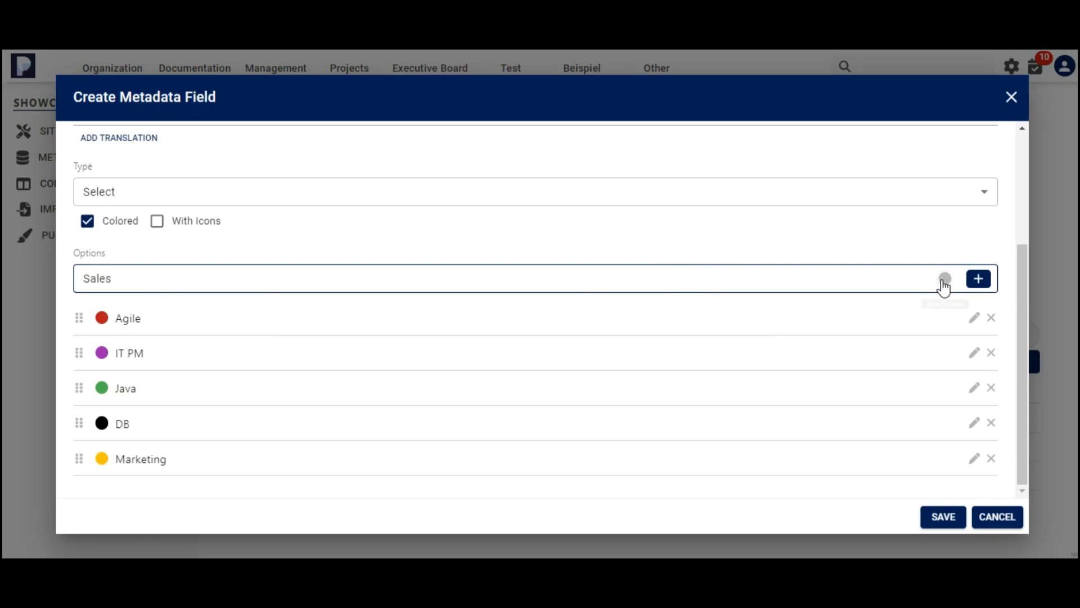
{"action": "left_click", "coordinate": [943, 281]}
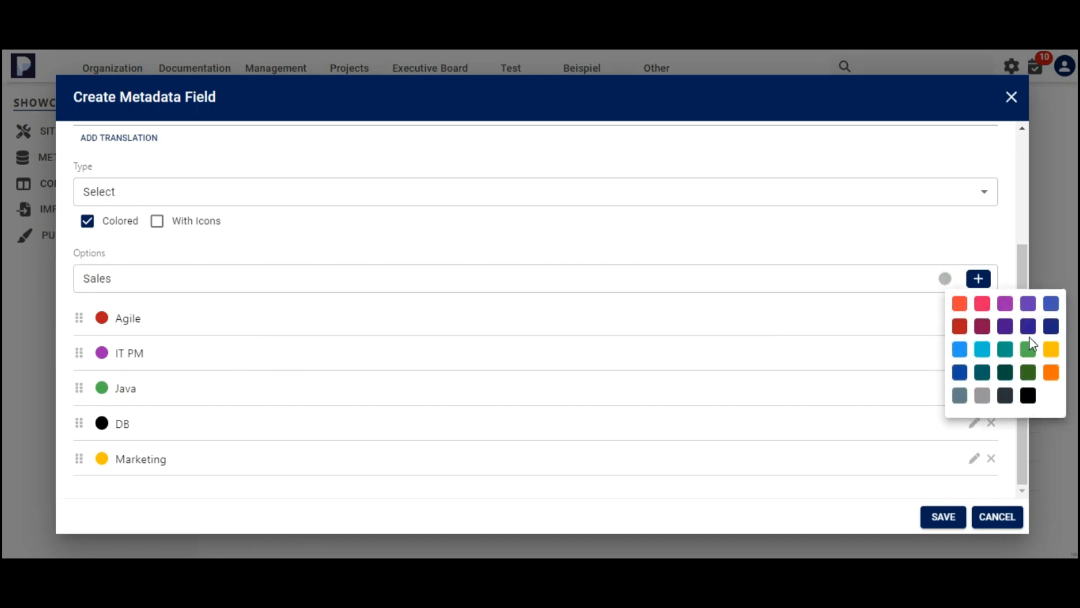
{"action": "left_click", "coordinate": [1051, 304]}
{"action": "left_click", "coordinate": [963, 243]}
{"action": "left_click", "coordinate": [979, 281]}
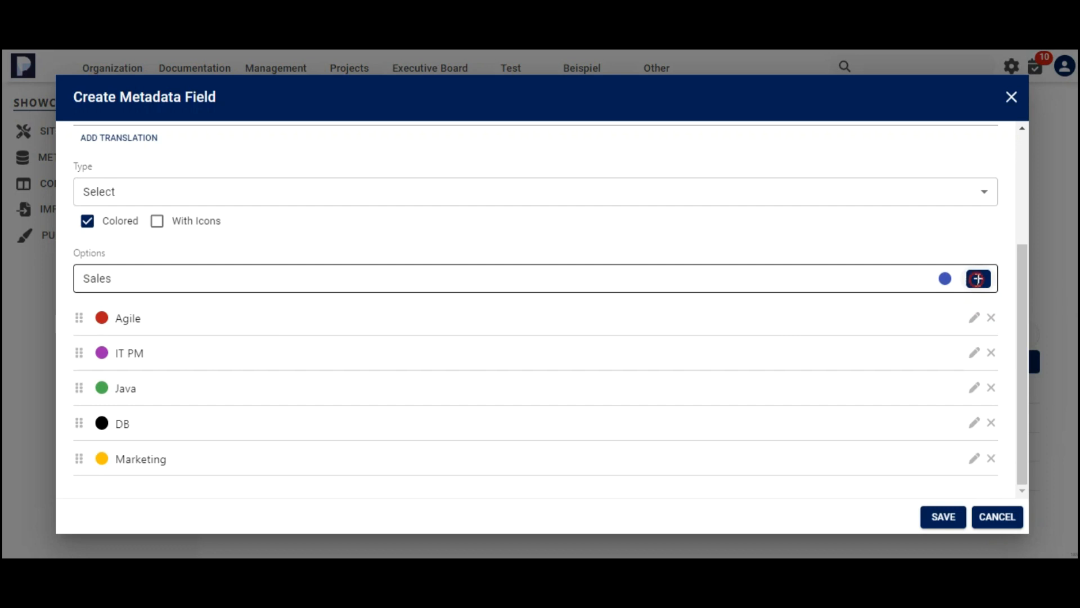
{"action": "scroll", "coordinate": [923, 361], "scroll_direction": "down", "scroll_amount": 1}
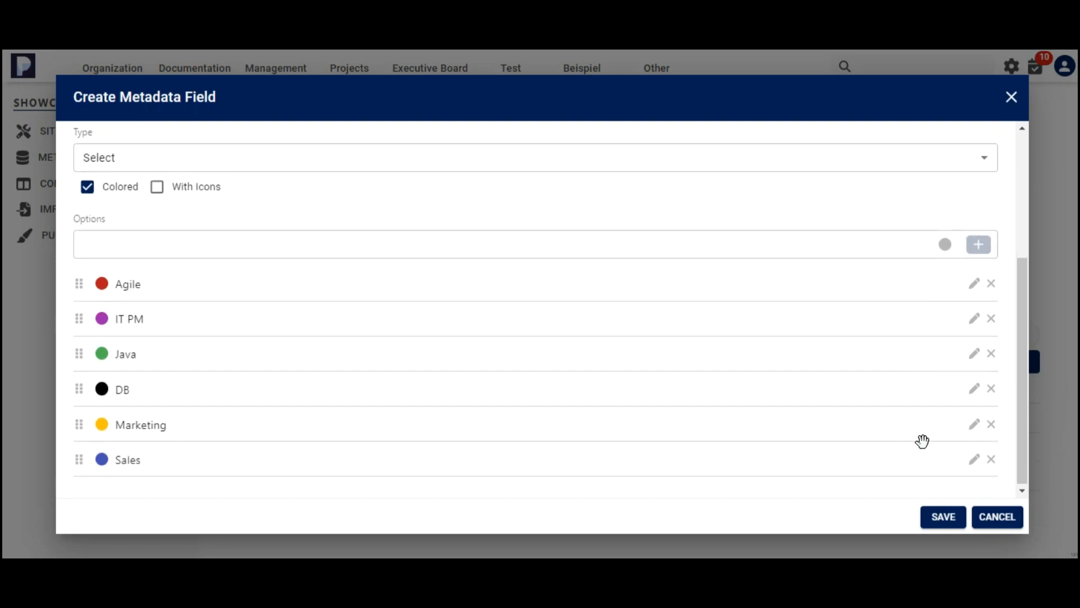
{"action": "left_click", "coordinate": [949, 522]}
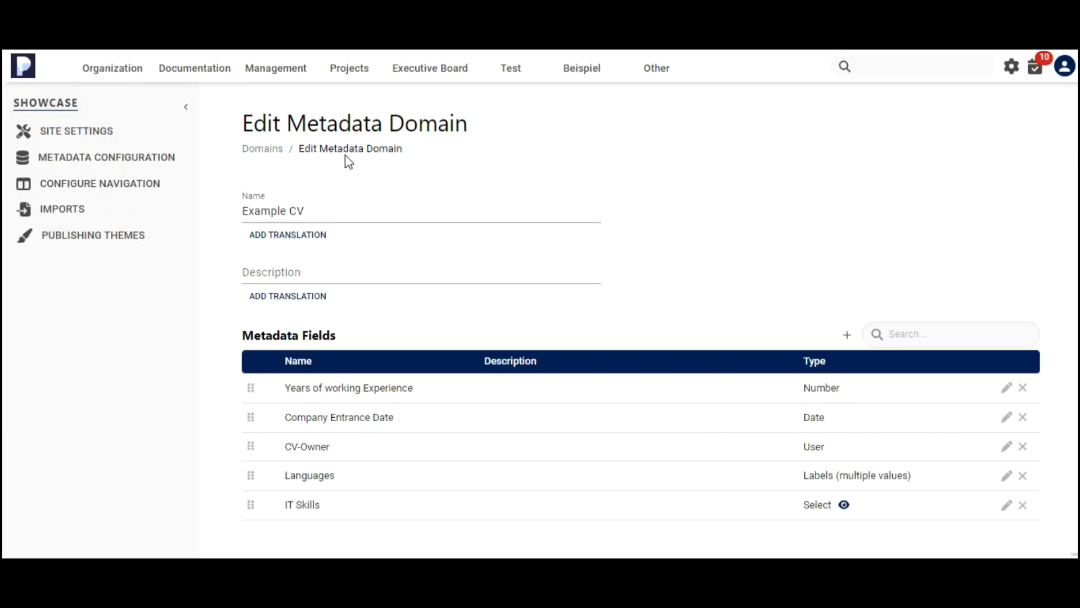
Return to the Metadata Domains overview and review the Example CV domain entry.
{"action": "left_click", "coordinate": [269, 150]}
{"action": "left_click", "coordinate": [248, 407]}
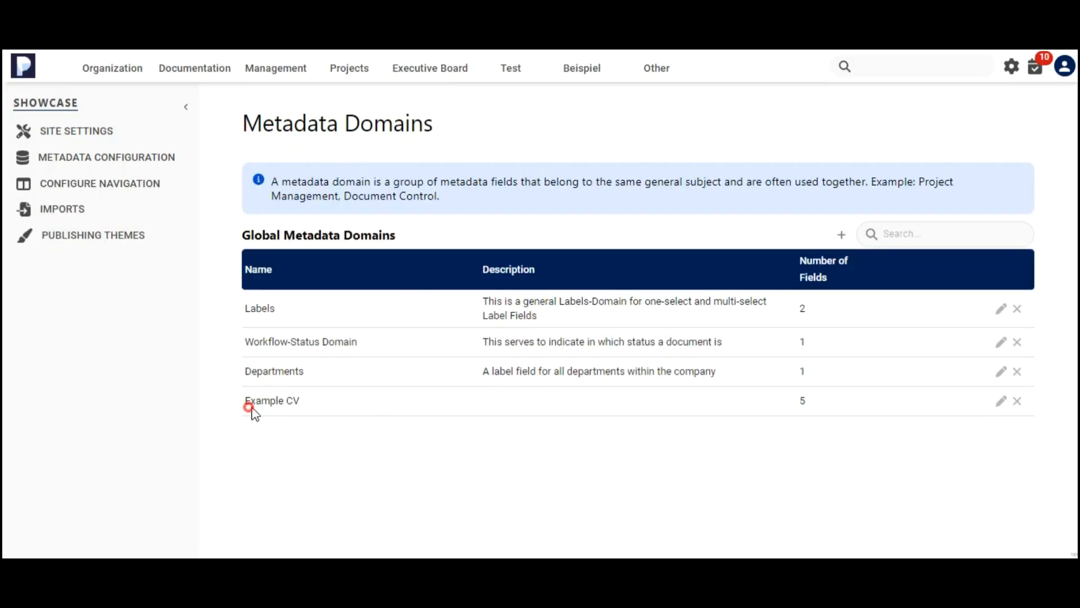
{"action": "left_click_drag", "start_coordinate": [248, 407], "coordinate": [308, 406]}
{"action": "left_click_drag", "start_coordinate": [805, 401], "coordinate": [781, 403]}
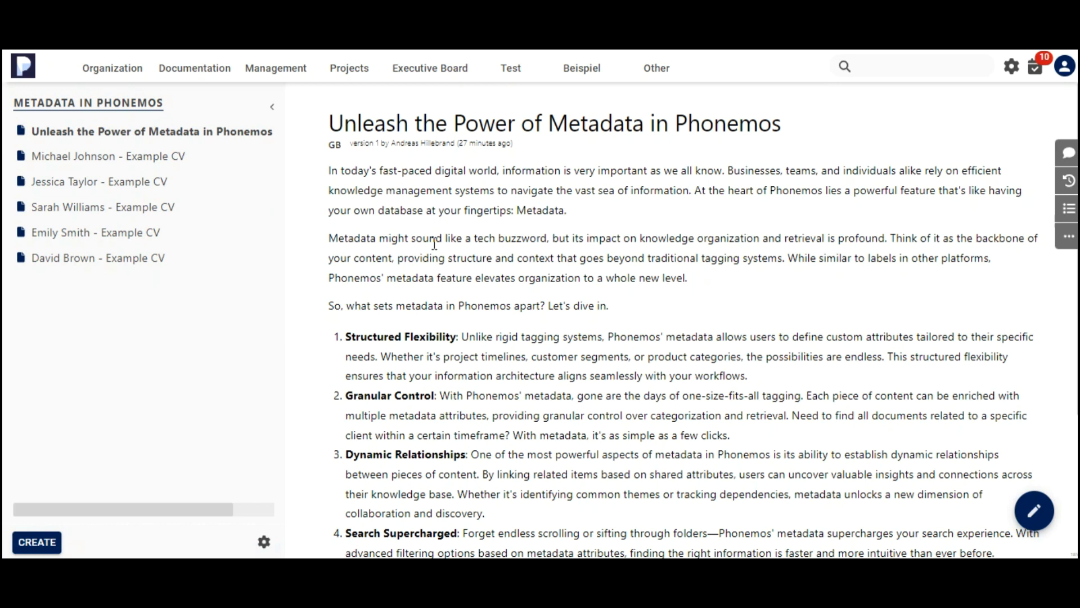
Open the Metadata in Phonemos topic's metadata settings and select the Example CV domain with all its fields.
{"action": "left_click", "coordinate": [265, 541]}
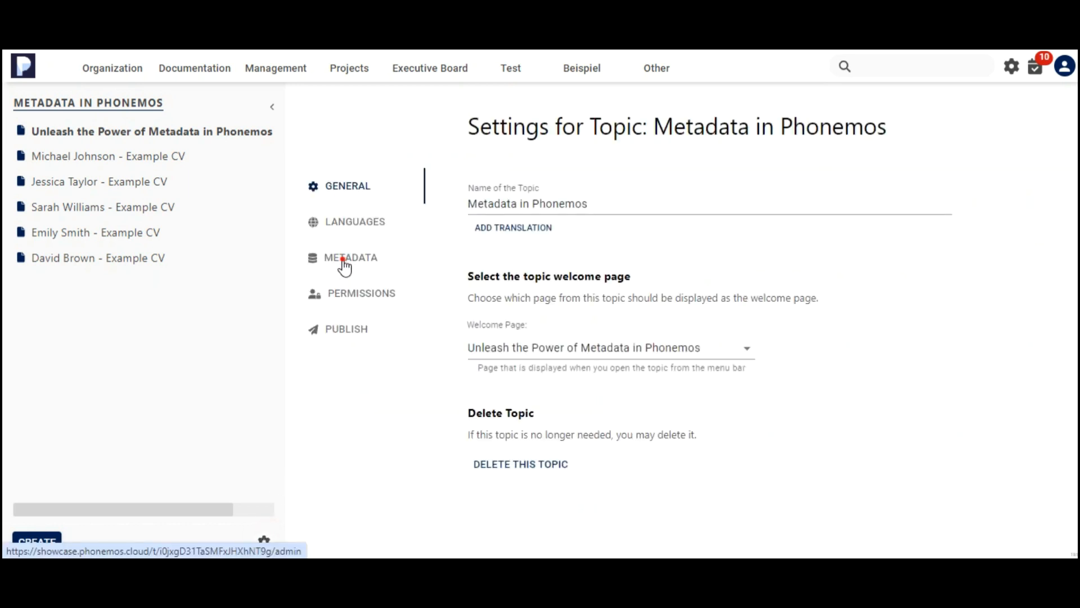
{"action": "left_click", "coordinate": [343, 262]}
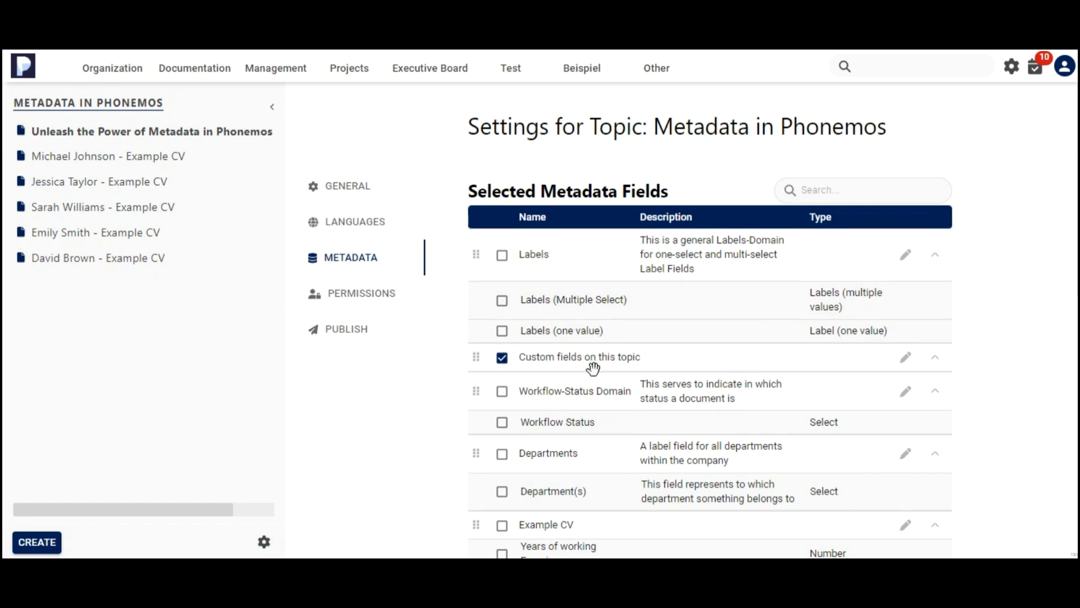
{"action": "scroll", "coordinate": [658, 355], "scroll_direction": "down", "scroll_amount": 4}
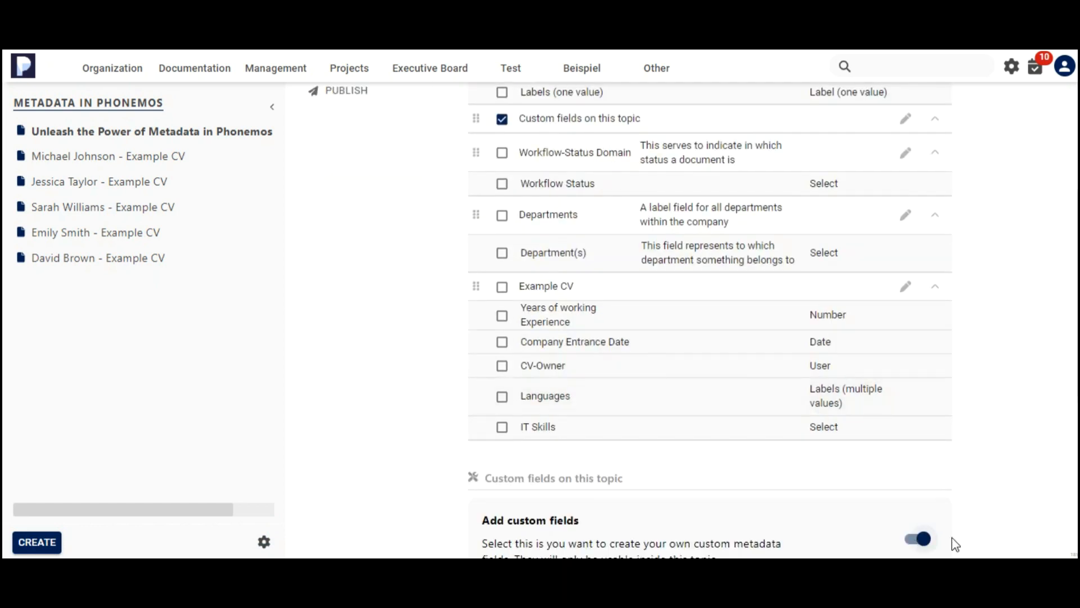
{"action": "scroll", "coordinate": [955, 544], "scroll_direction": "down", "scroll_amount": 3}
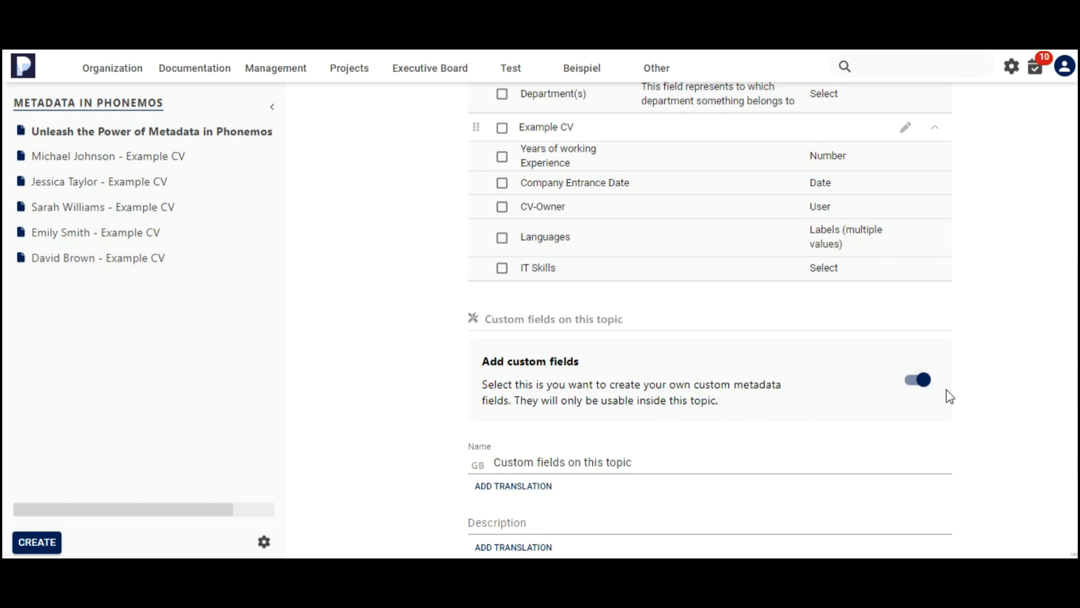
{"action": "scroll", "coordinate": [947, 393], "scroll_direction": "up", "scroll_amount": 5}
{"action": "scroll", "coordinate": [885, 382], "scroll_direction": "down", "scroll_amount": 2}
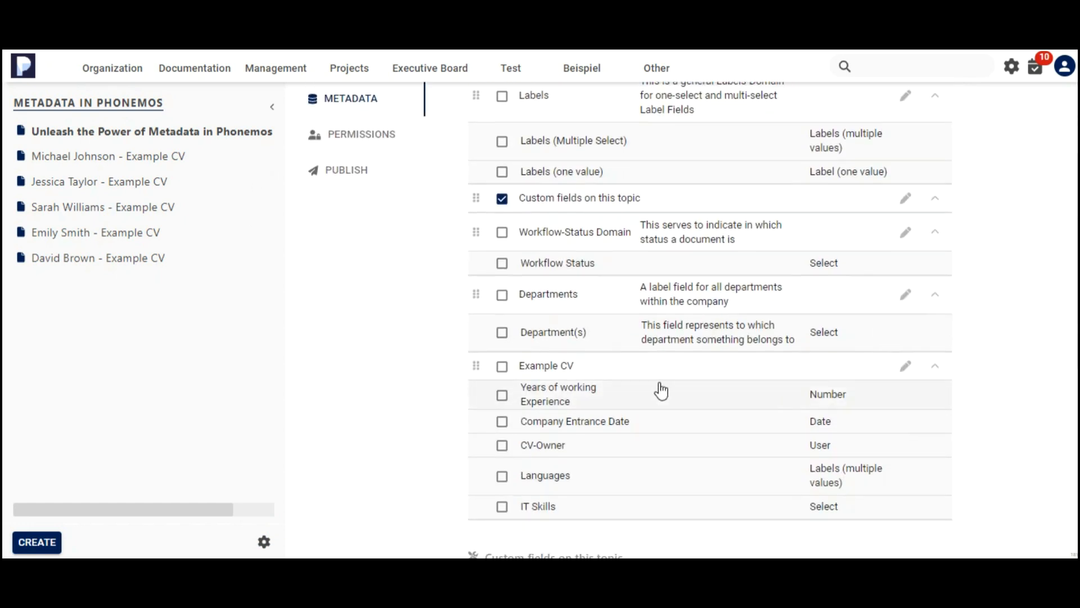
{"action": "left_click", "coordinate": [503, 370]}
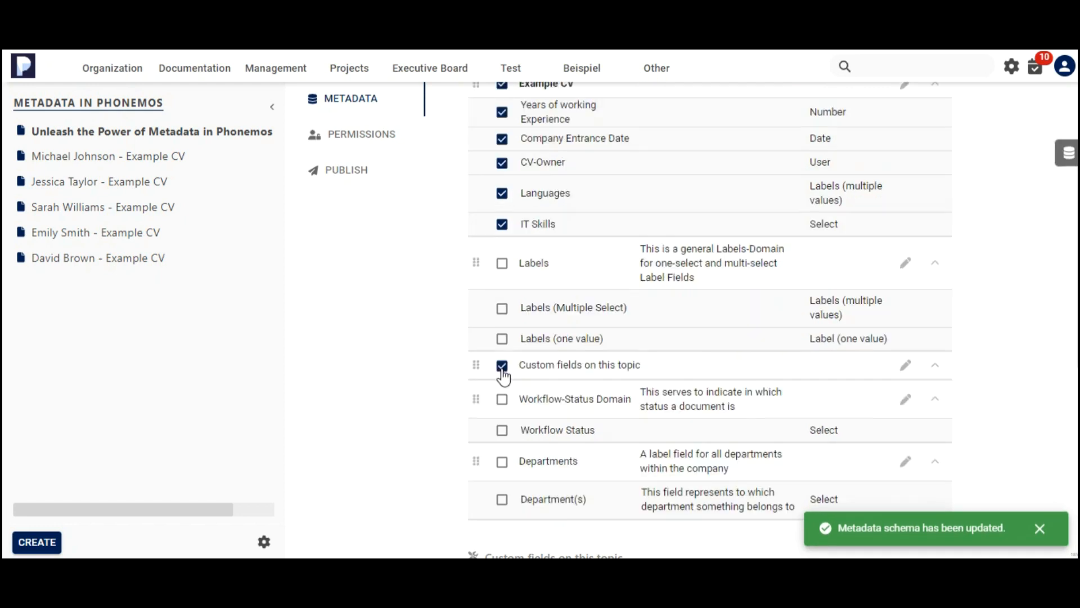
{"action": "scroll", "coordinate": [562, 315], "scroll_direction": "up", "scroll_amount": 3}
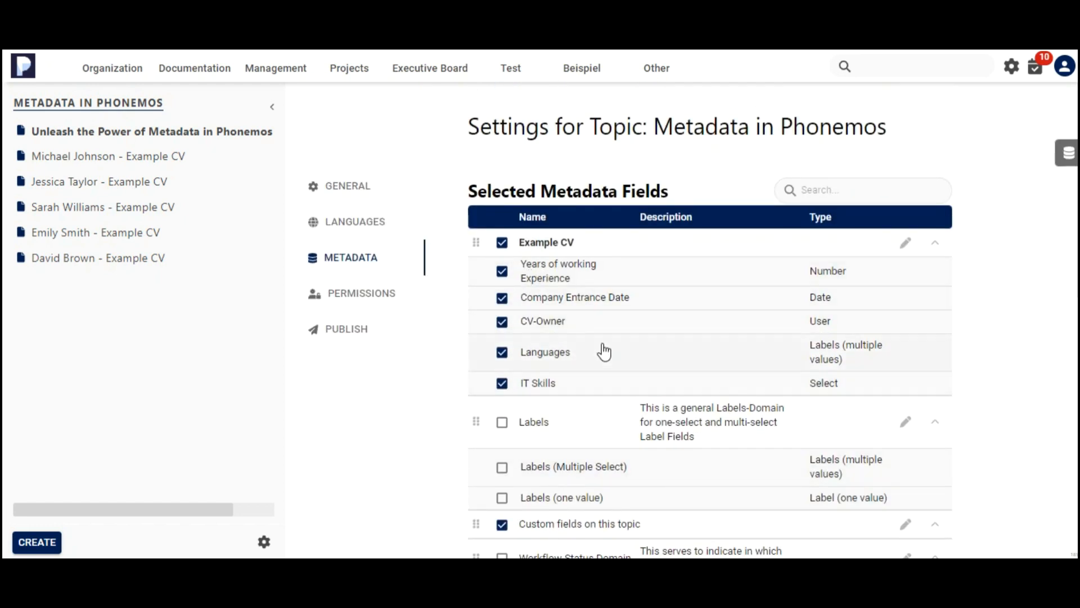
{"action": "left_click", "coordinate": [502, 383]}
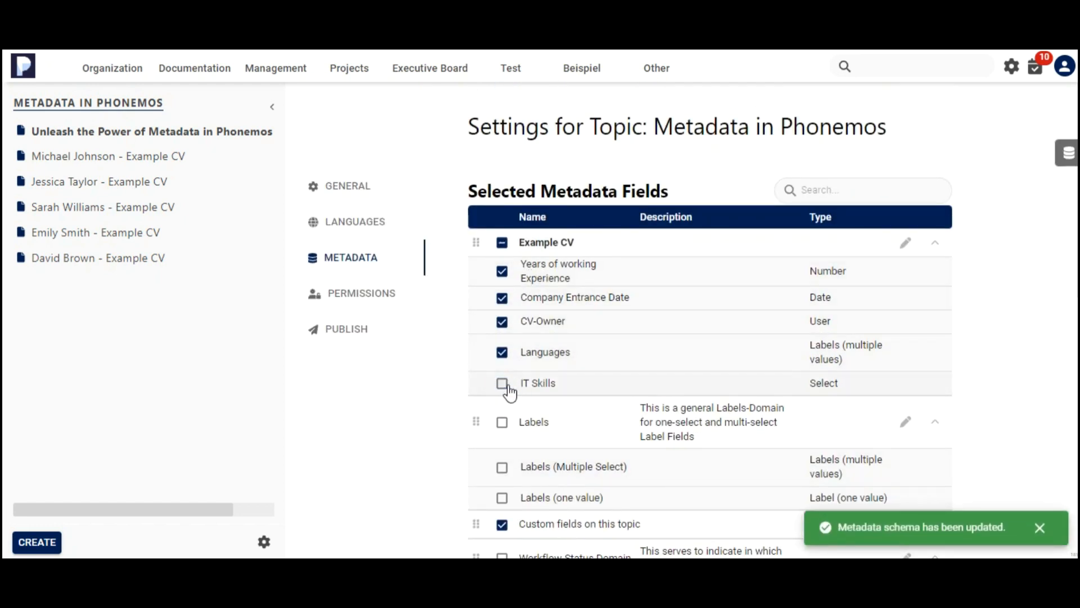
{"action": "left_click", "coordinate": [502, 384]}
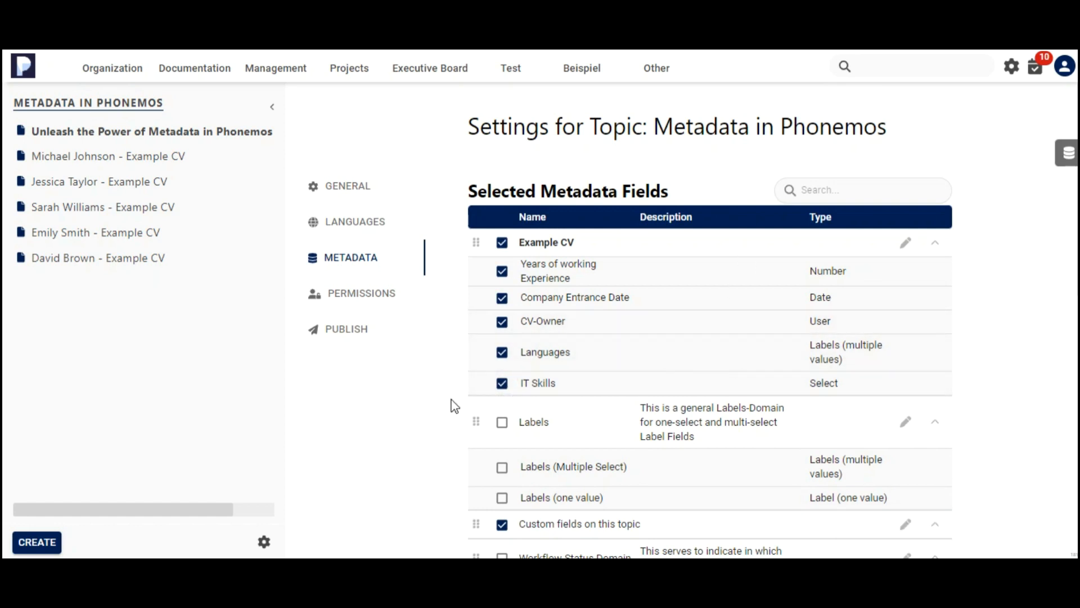
{"action": "left_click", "coordinate": [90, 159]}
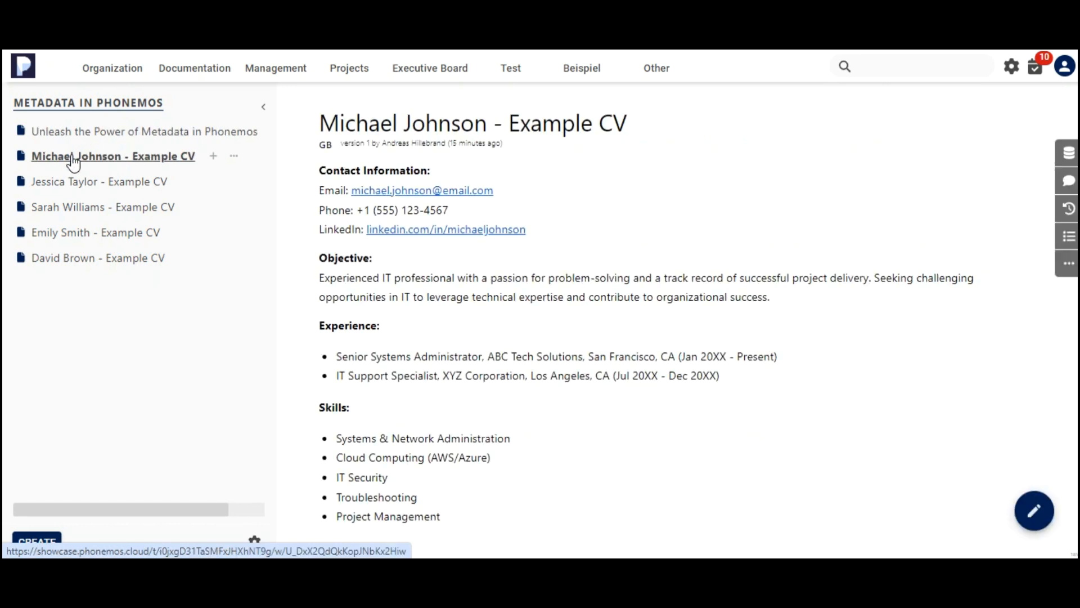
{"action": "left_click", "coordinate": [1069, 160]}
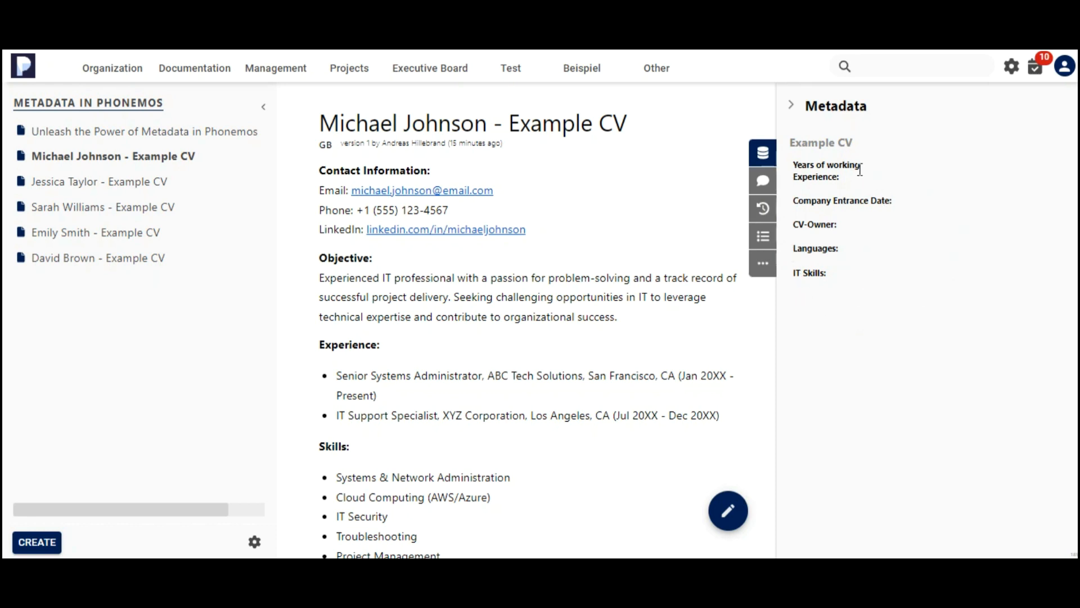
{"action": "left_click", "coordinate": [958, 167]}
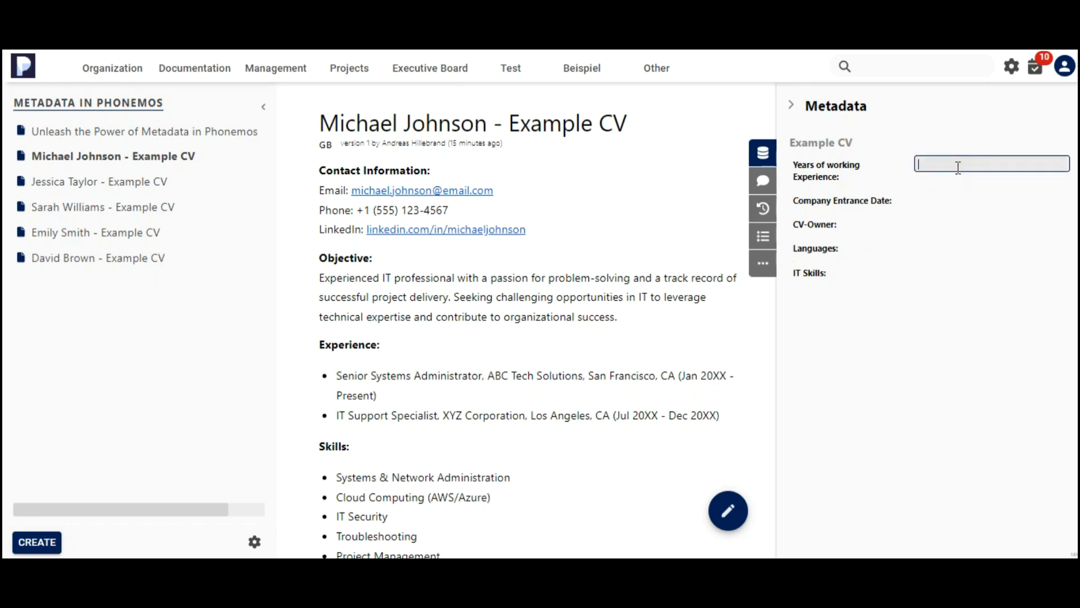
{"action": "type", "text": "10"}
{"action": "key", "text": "Return"}
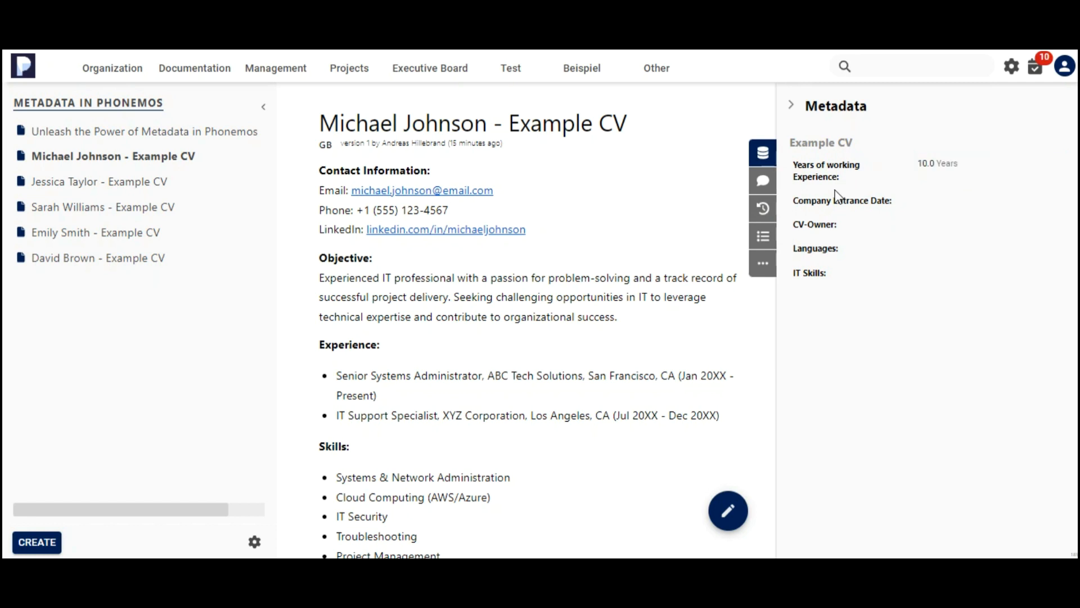
Set the Company Entrance Date to Jan 01, 2024 and choose a user as CV-Owner.
{"action": "left_click", "coordinate": [947, 201]}
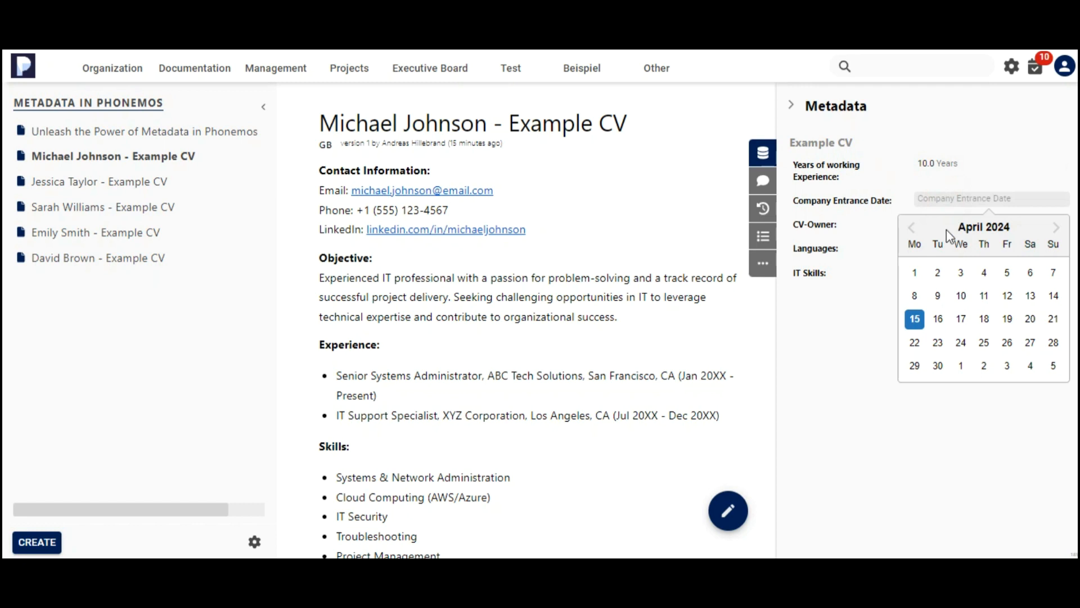
{"action": "left_click", "coordinate": [911, 226]}
{"action": "left_click", "coordinate": [911, 227]}
{"action": "left_click", "coordinate": [911, 226]}
{"action": "left_click", "coordinate": [914, 272]}
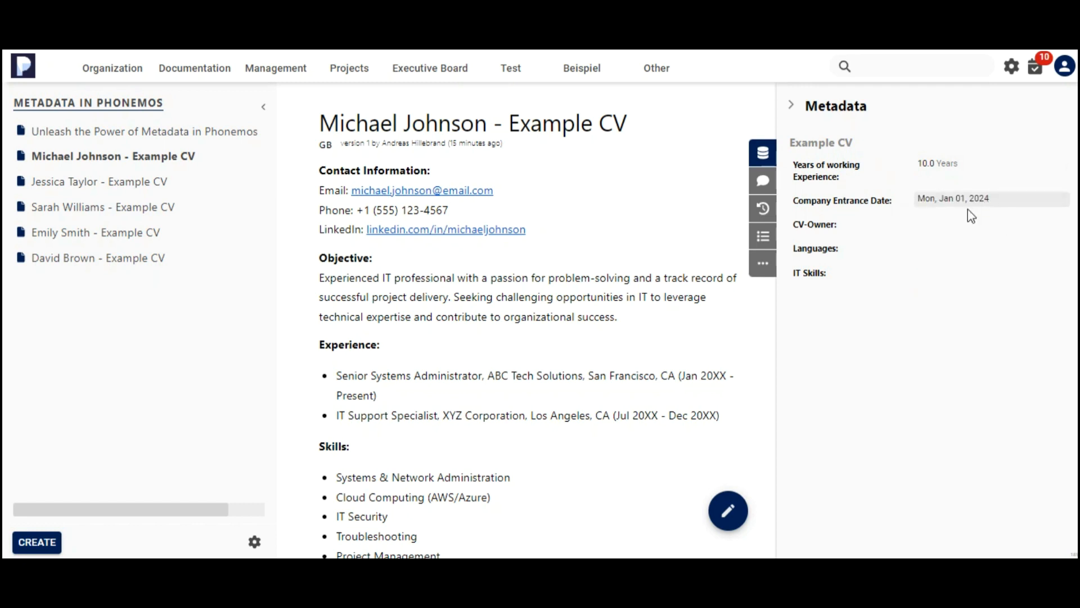
{"action": "left_click", "coordinate": [949, 225]}
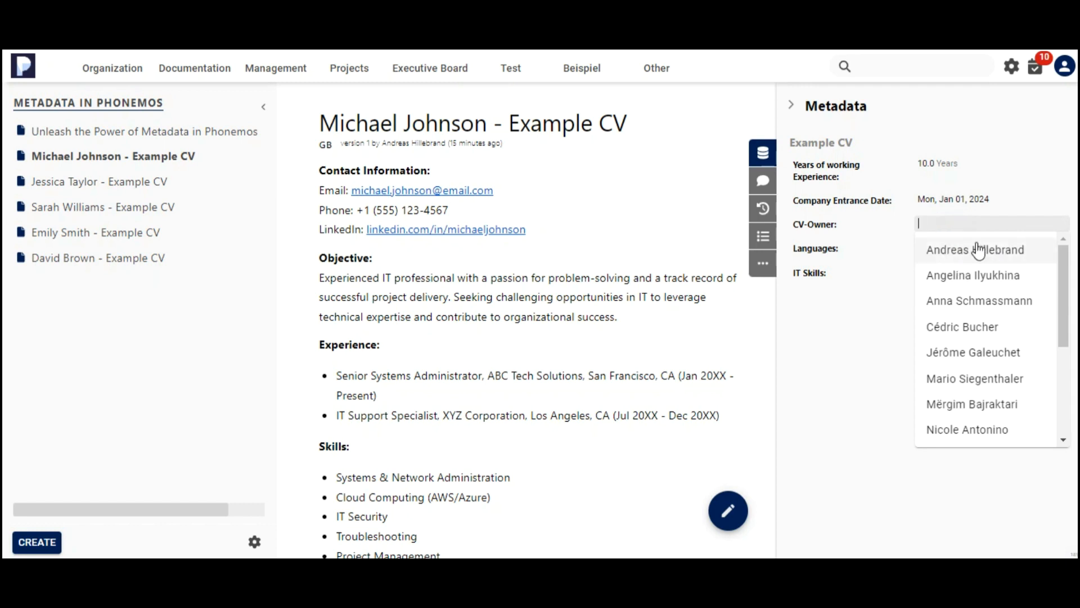
{"action": "left_click", "coordinate": [971, 249]}
{"action": "left_click", "coordinate": [938, 246]}
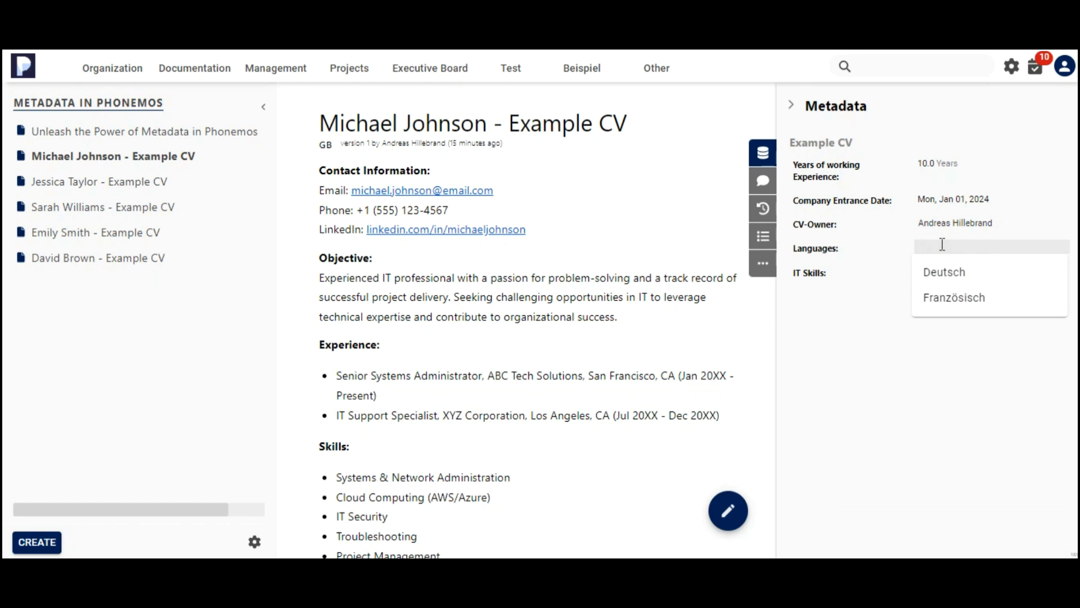
{"action": "type", "text": "Germany"}
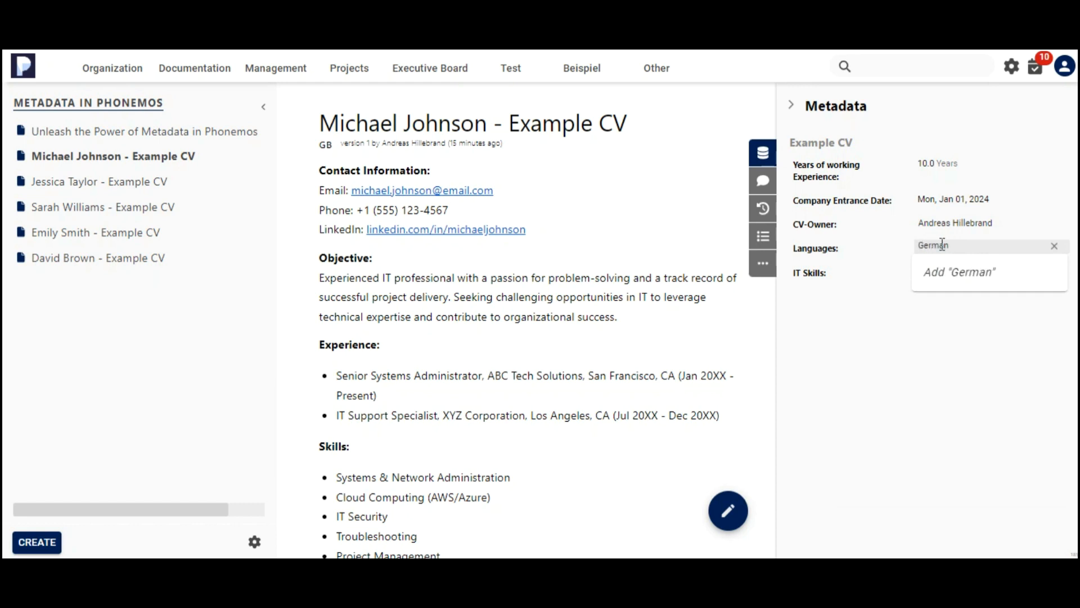
{"action": "left_click", "coordinate": [960, 271]}
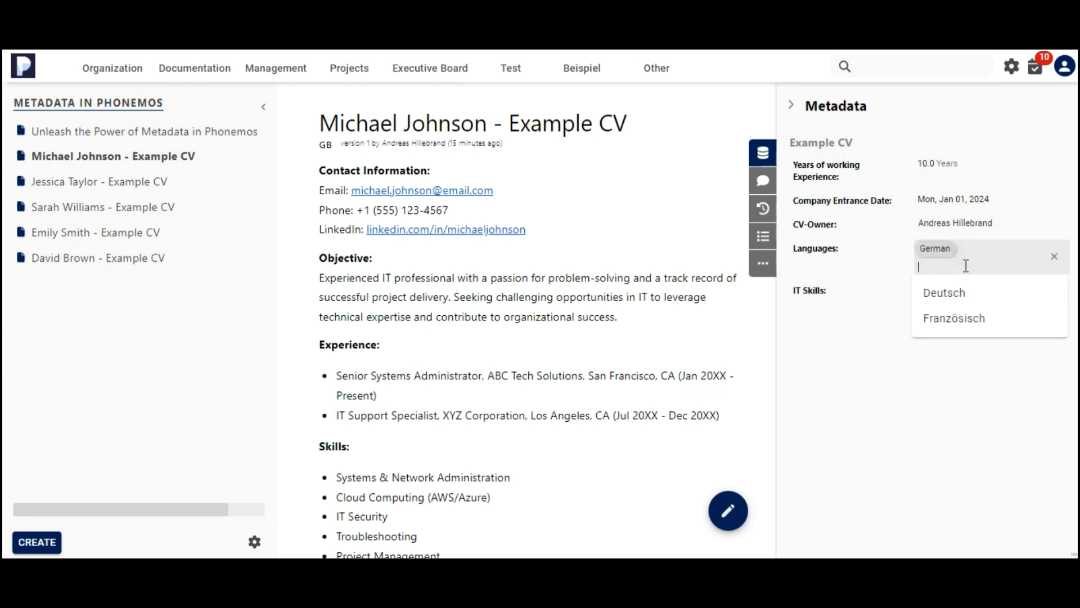
{"action": "type", "text": "French"}
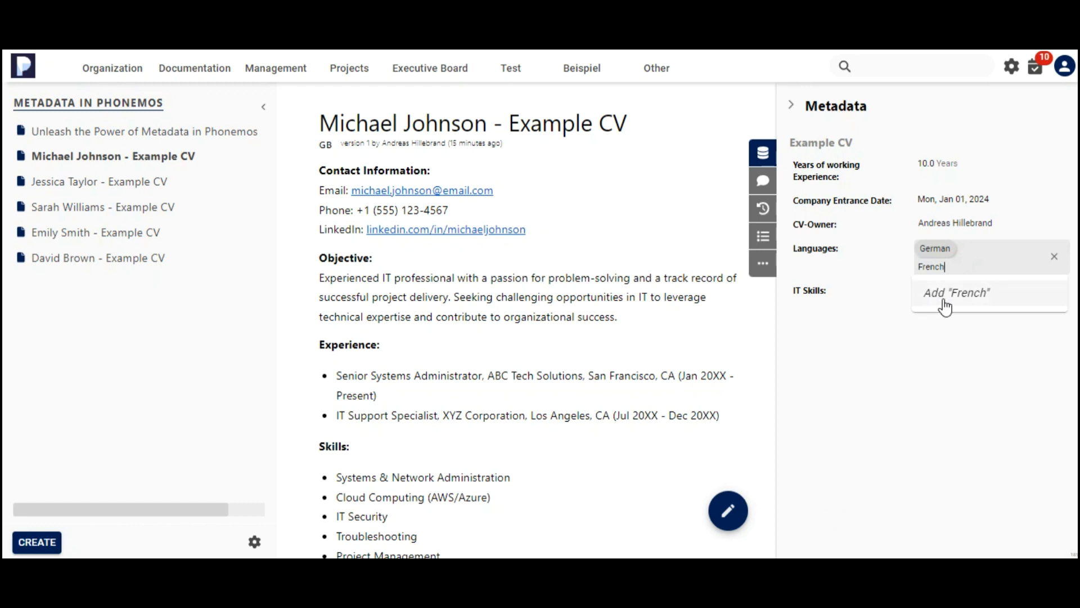
{"action": "left_click", "coordinate": [945, 304]}
{"action": "type", "text": "English"}
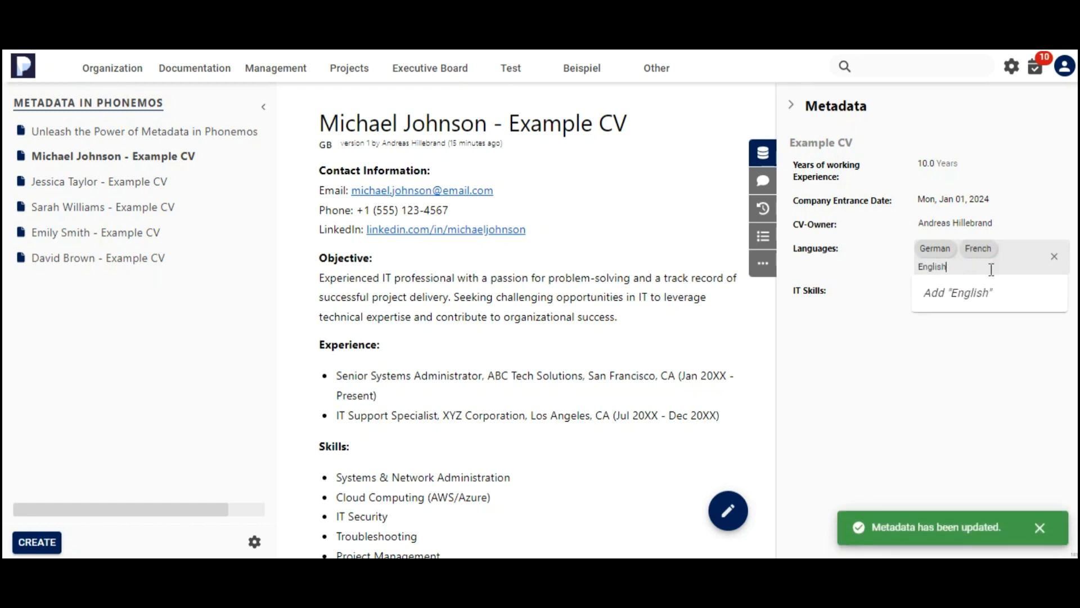
{"action": "left_click", "coordinate": [928, 288]}
{"action": "left_click", "coordinate": [938, 274]}
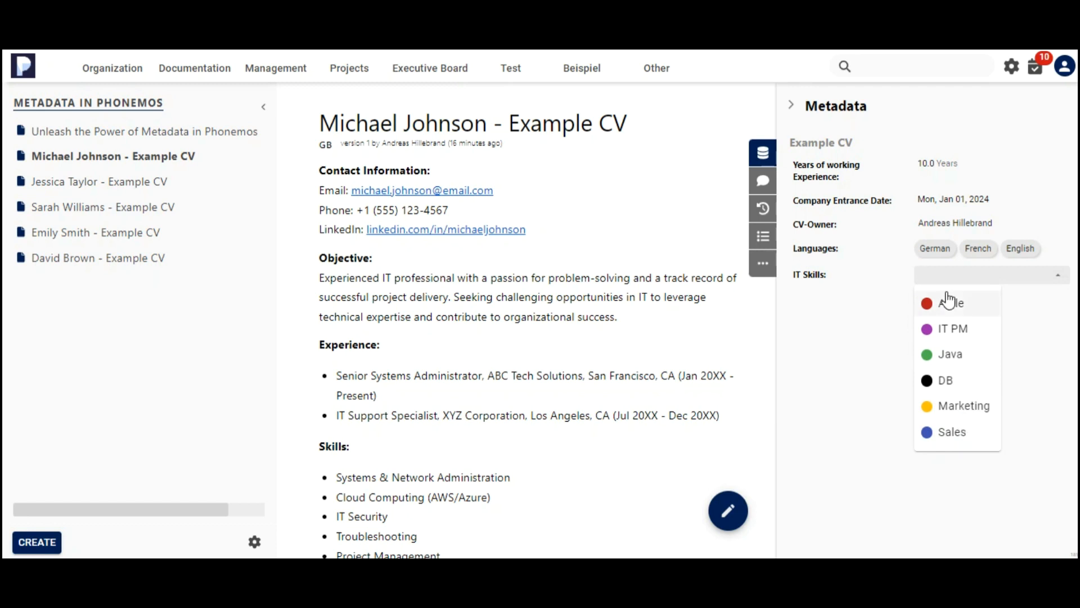
{"action": "left_click", "coordinate": [953, 336]}
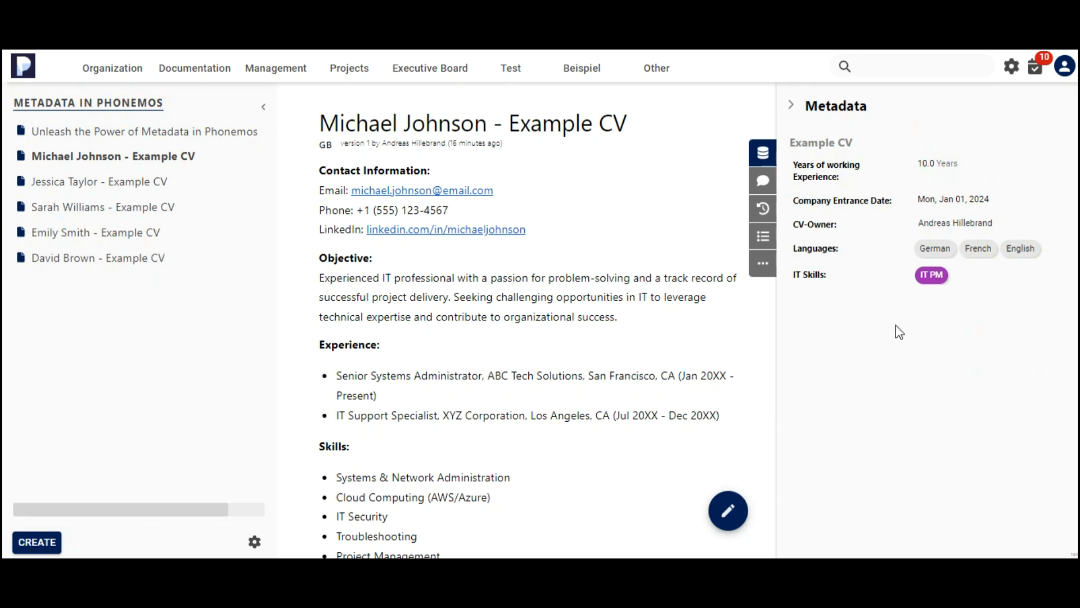
{"action": "left_click", "coordinate": [139, 182]}
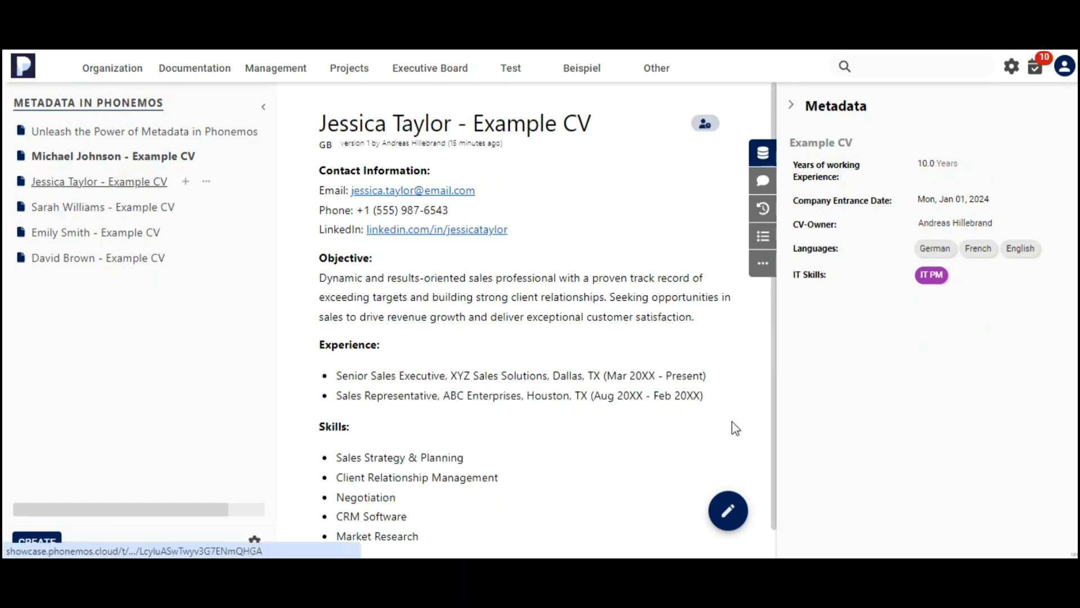
{"action": "left_click_drag", "start_coordinate": [339, 124], "coordinate": [451, 123]}
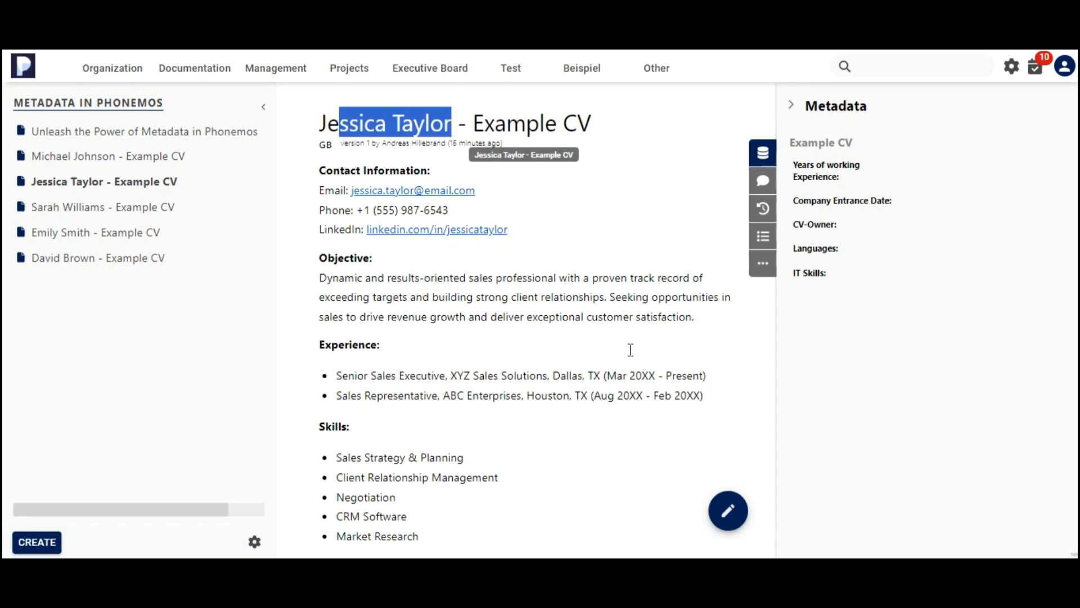
{"action": "left_click", "coordinate": [943, 169]}
{"action": "type", "text": "5"}
{"action": "left_click", "coordinate": [924, 201]}
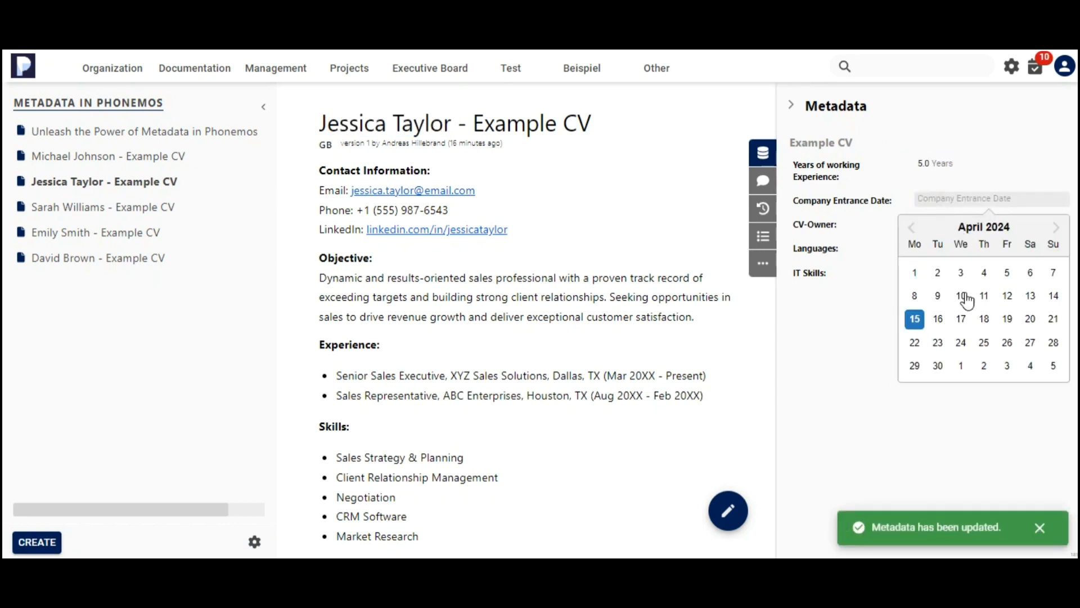
{"action": "left_click", "coordinate": [916, 275]}
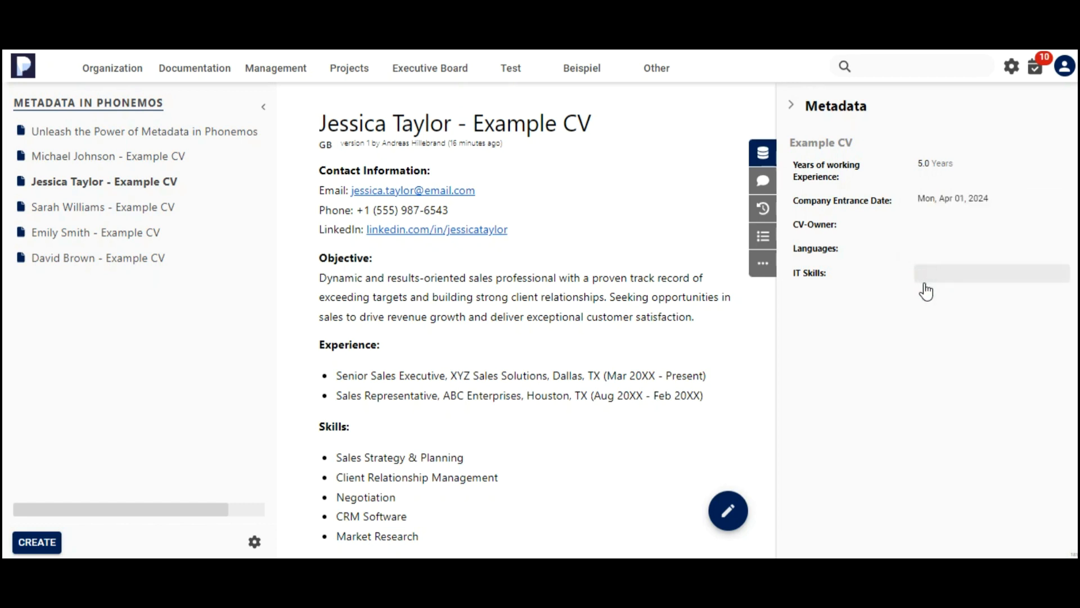
{"action": "left_click", "coordinate": [938, 226]}
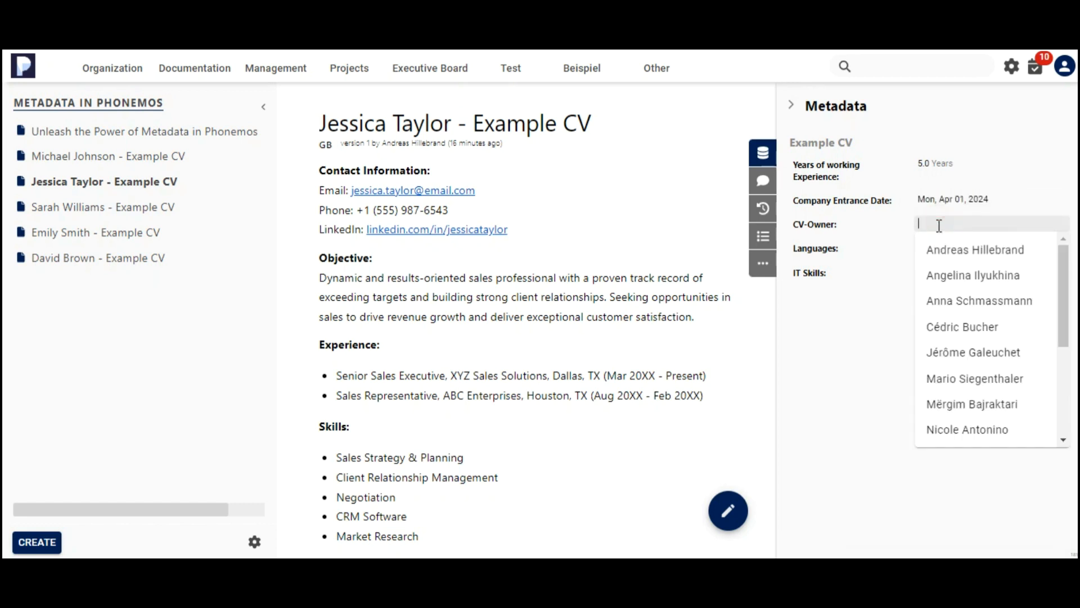
{"action": "left_click", "coordinate": [954, 250]}
{"action": "left_click", "coordinate": [945, 249]}
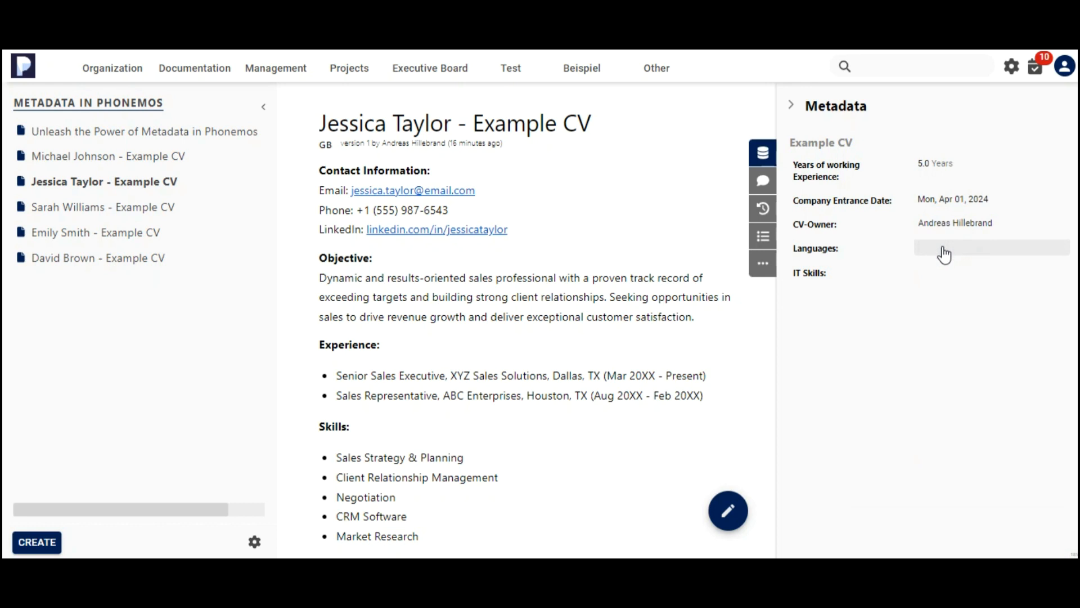
{"action": "left_click", "coordinate": [976, 243]}
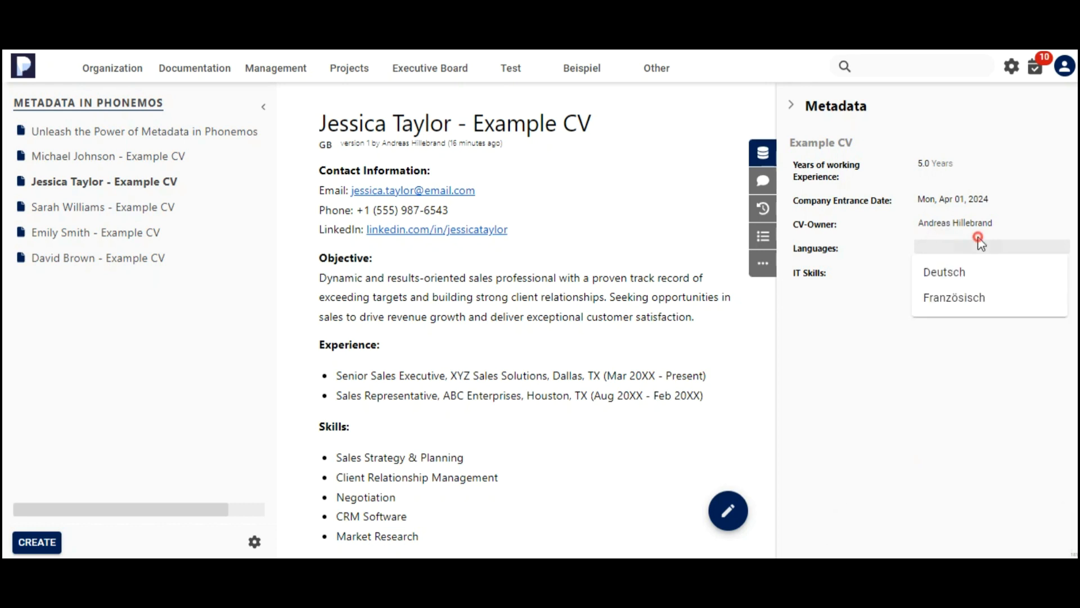
{"action": "left_click", "coordinate": [977, 247]}
{"action": "type", "text": "German"}
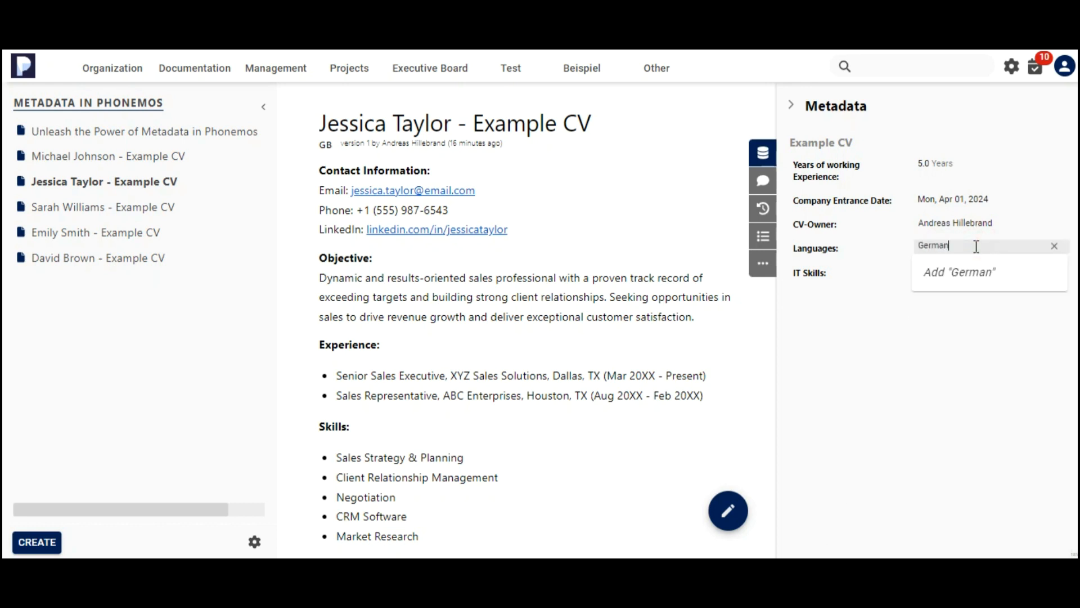
{"action": "left_click", "coordinate": [945, 272]}
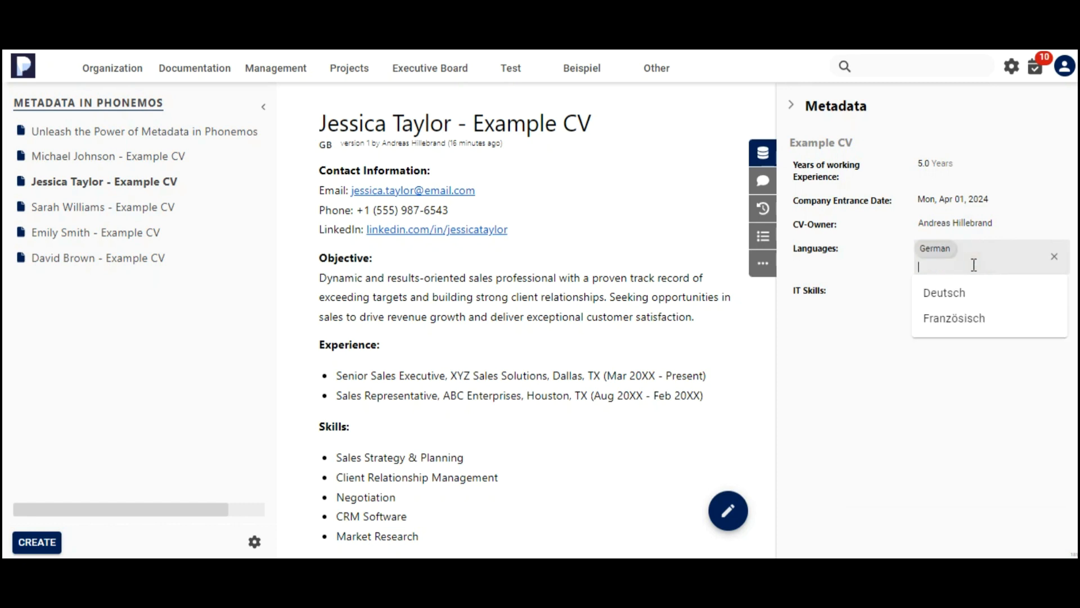
{"action": "type", "text": "Spanish"}
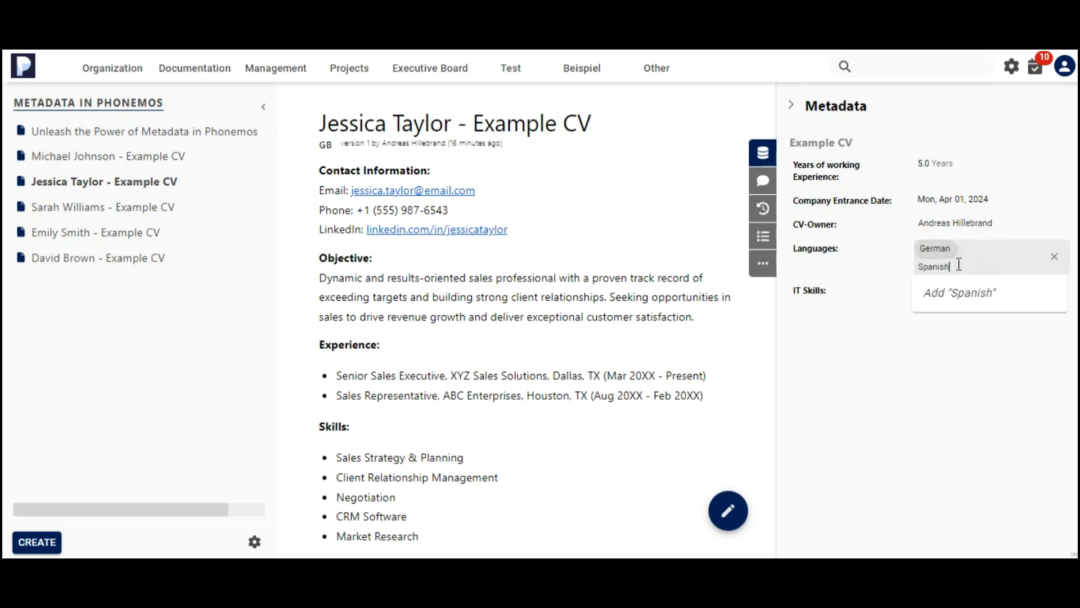
{"action": "key", "text": "Return"}
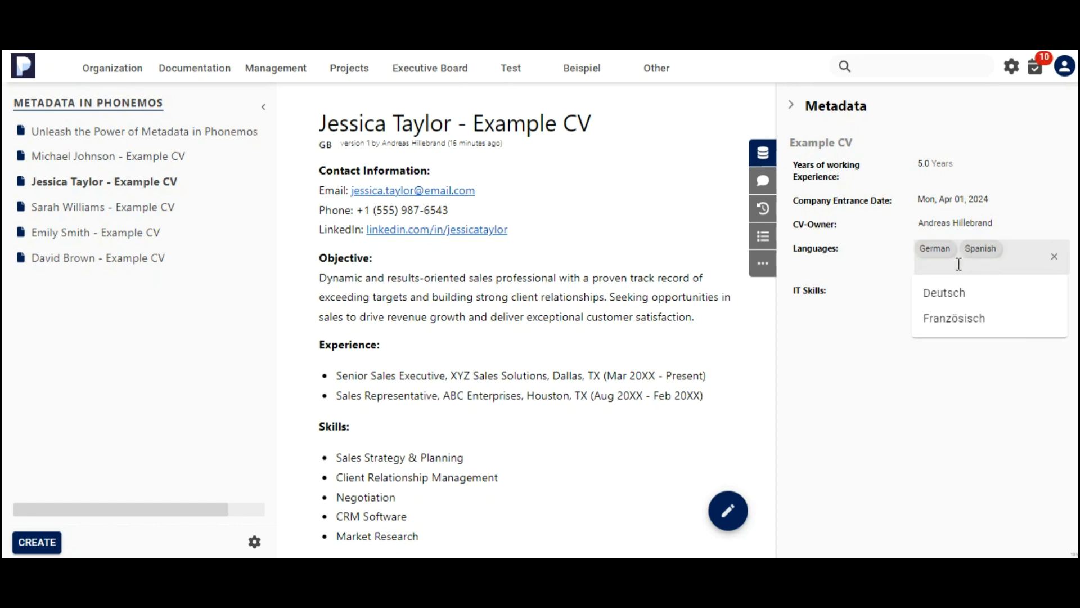
{"action": "type", "text": "Chinese"}
{"action": "key", "text": "Return"}
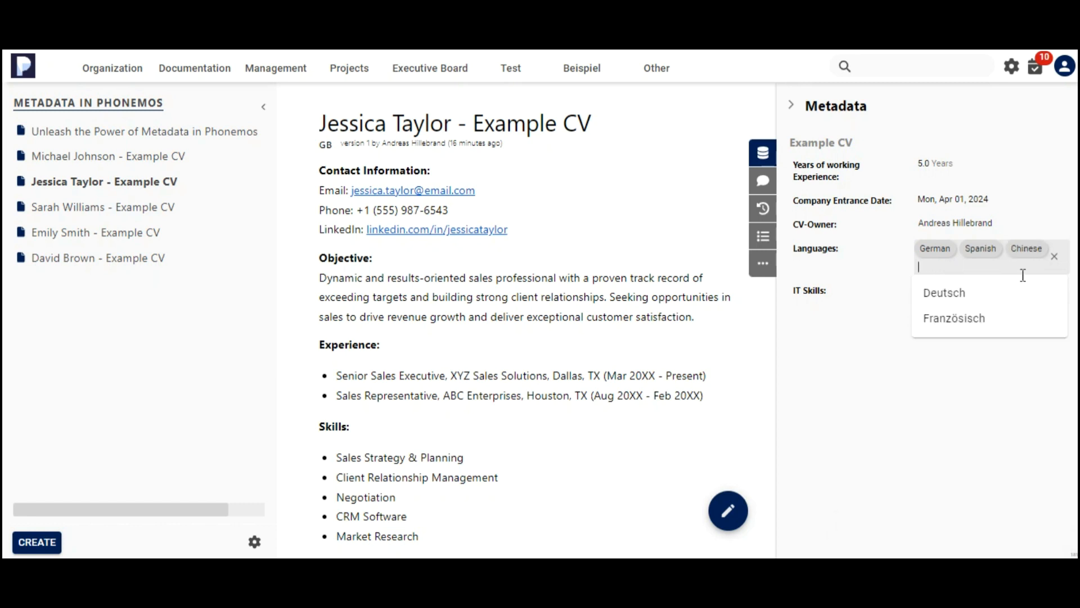
{"action": "left_click", "coordinate": [945, 386]}
{"action": "left_click", "coordinate": [944, 274]}
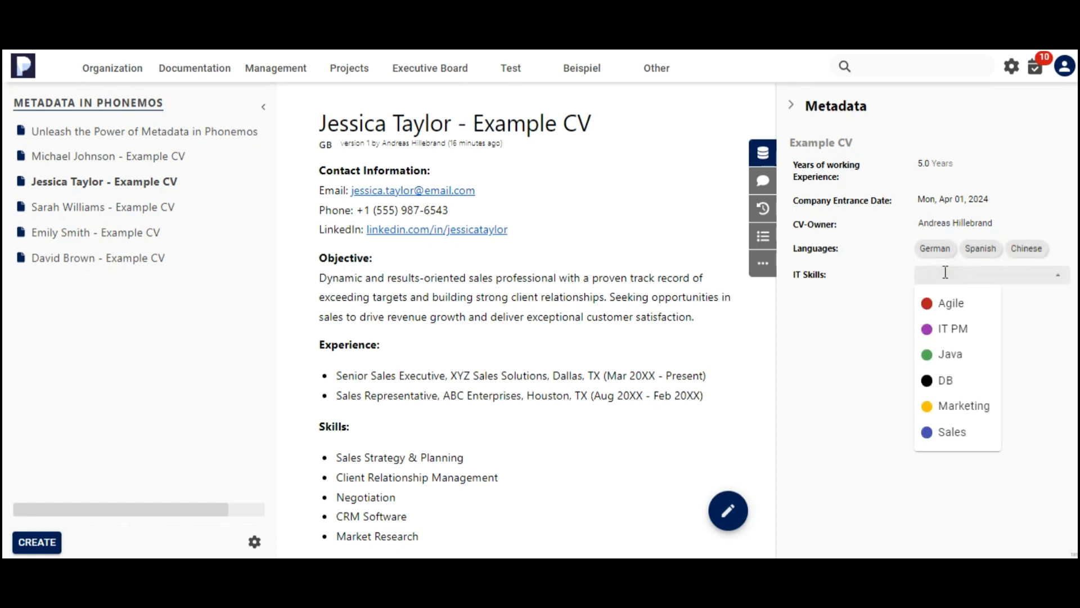
{"action": "left_click", "coordinate": [956, 407]}
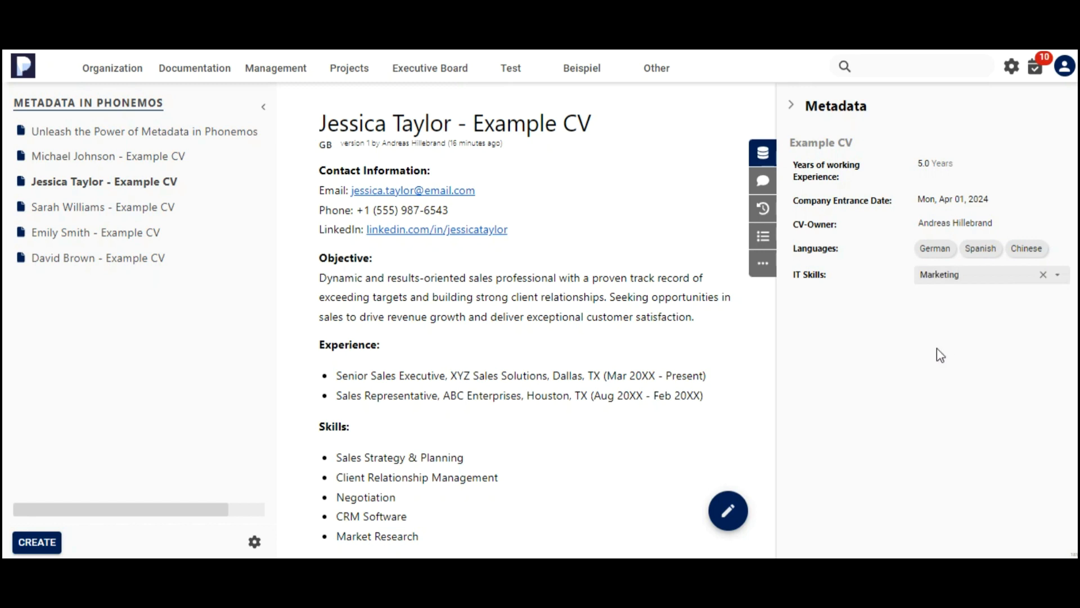
{"action": "left_click", "coordinate": [941, 355]}
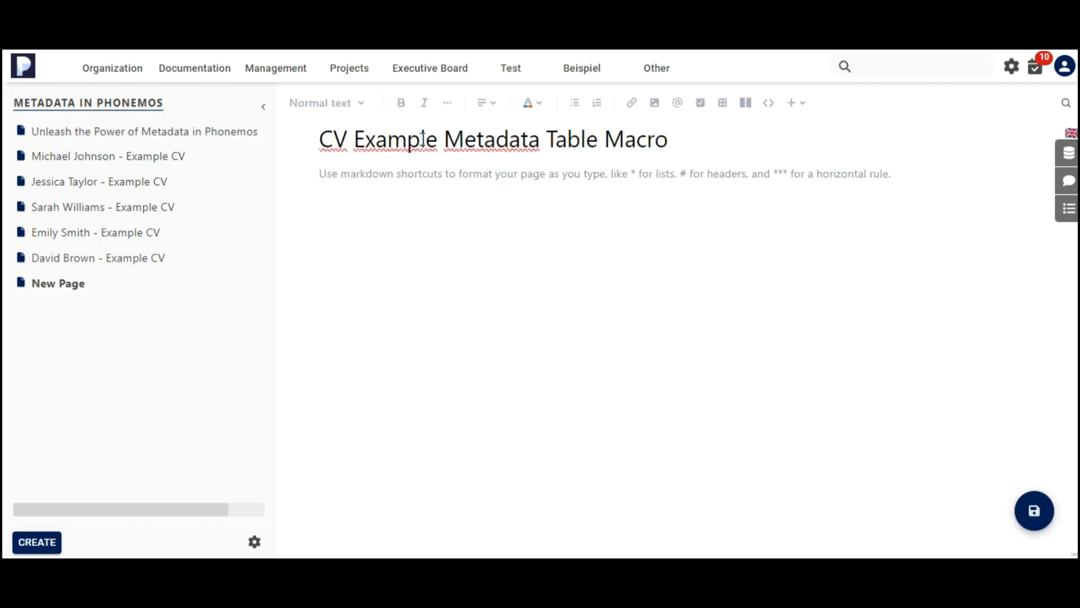
Insert a metadata table macro into the body of the CV Example Metadata Table Macro page.
{"action": "left_click", "coordinate": [437, 181]}
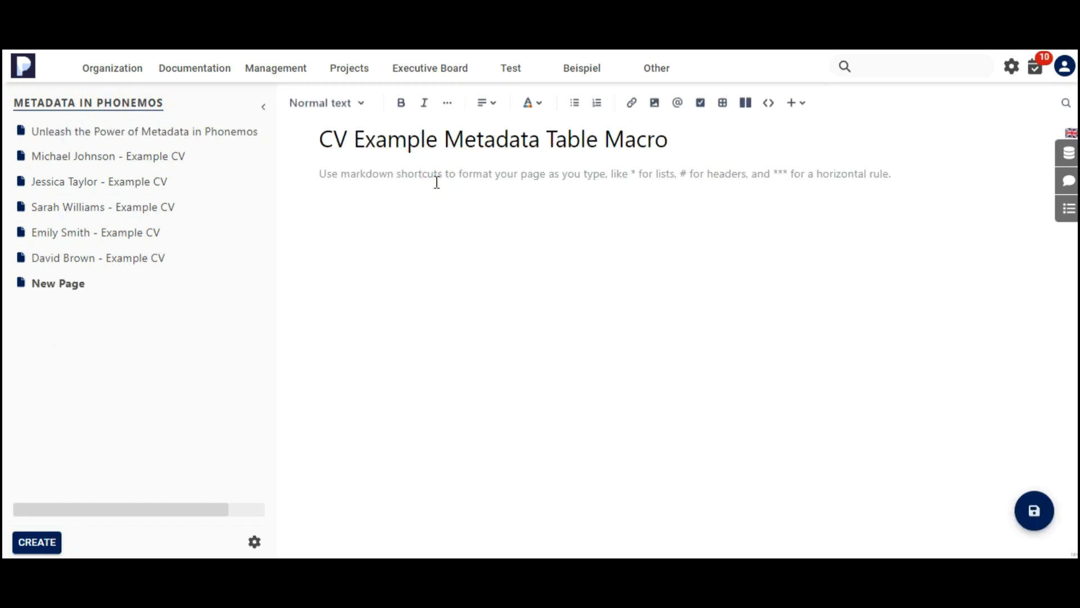
{"action": "left_click", "coordinate": [799, 103]}
{"action": "scroll", "coordinate": [834, 292], "scroll_direction": "down", "scroll_amount": 3}
{"action": "left_click", "coordinate": [855, 447]}
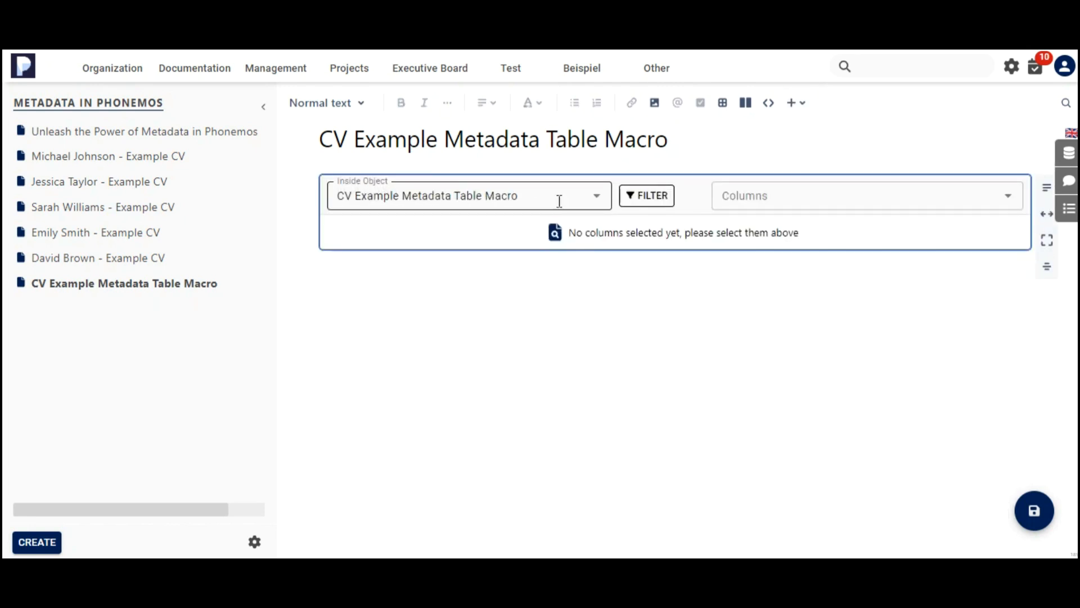
Set the table's Inside Object to the Metadata in Phonemos topic by searching for Metada.
{"action": "left_click", "coordinate": [596, 197]}
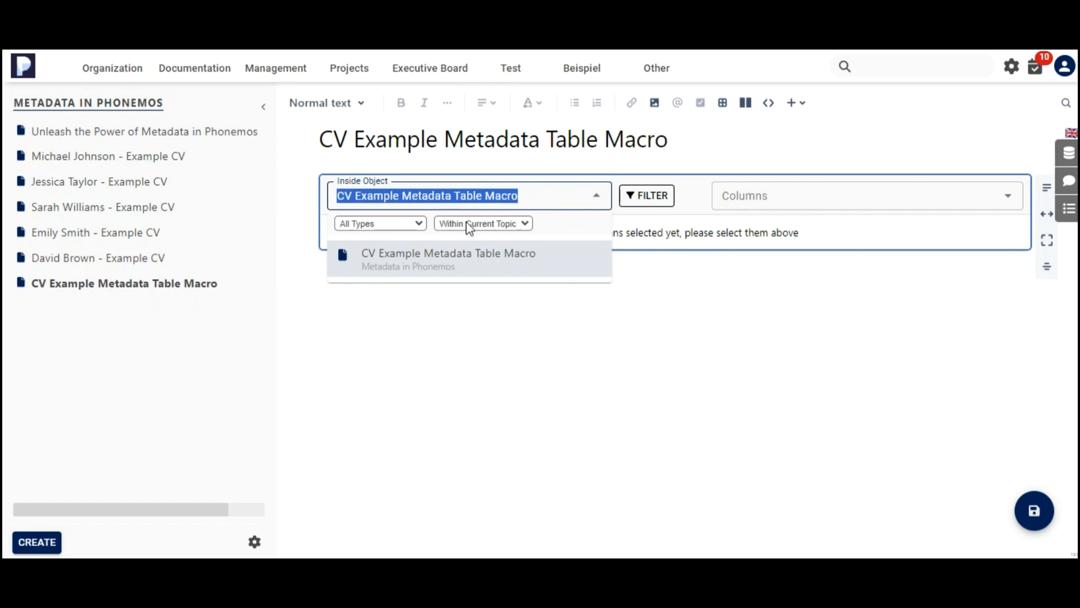
{"action": "left_click", "coordinate": [510, 225]}
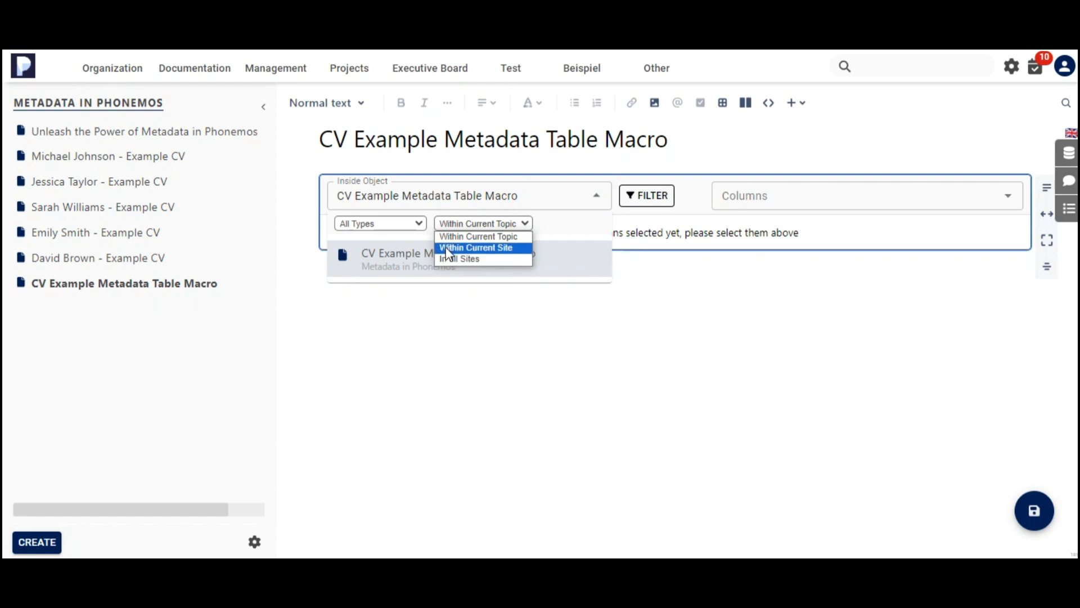
{"action": "left_click", "coordinate": [482, 241]}
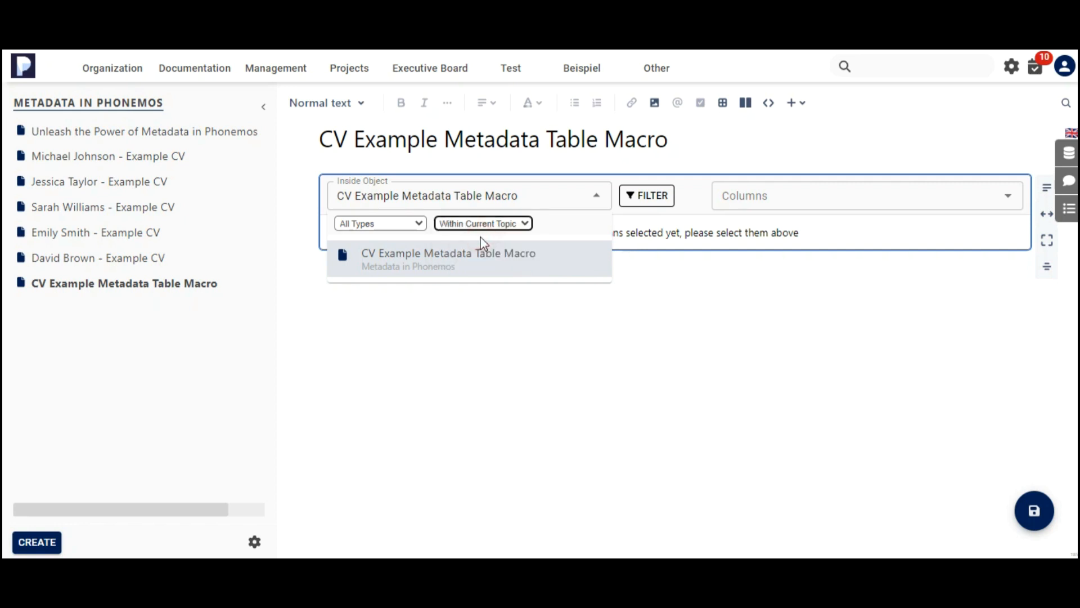
{"action": "left_click", "coordinate": [550, 199]}
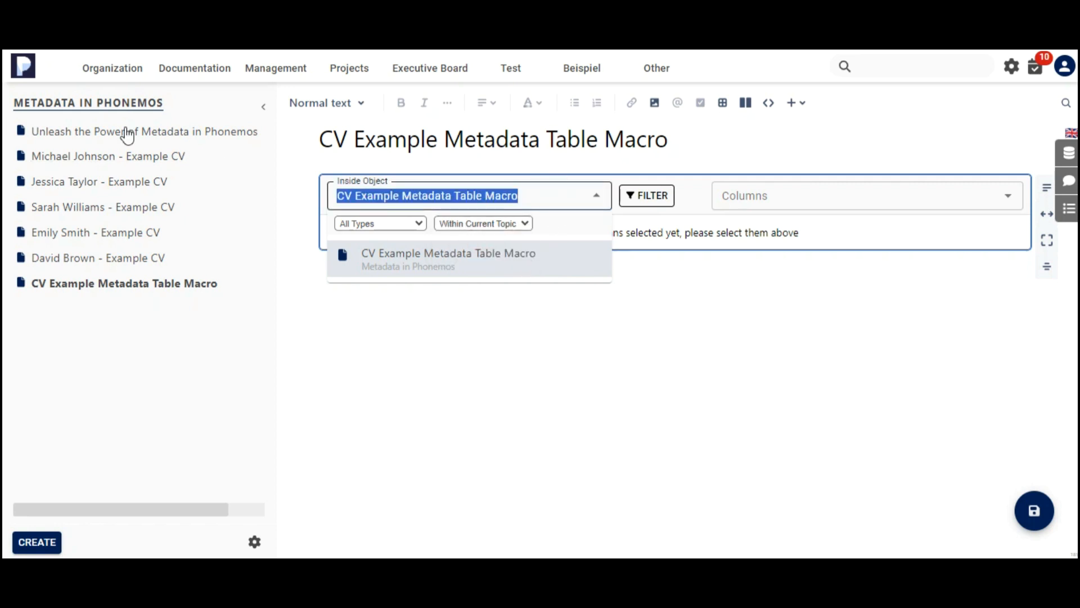
{"action": "type", "text": "M"}
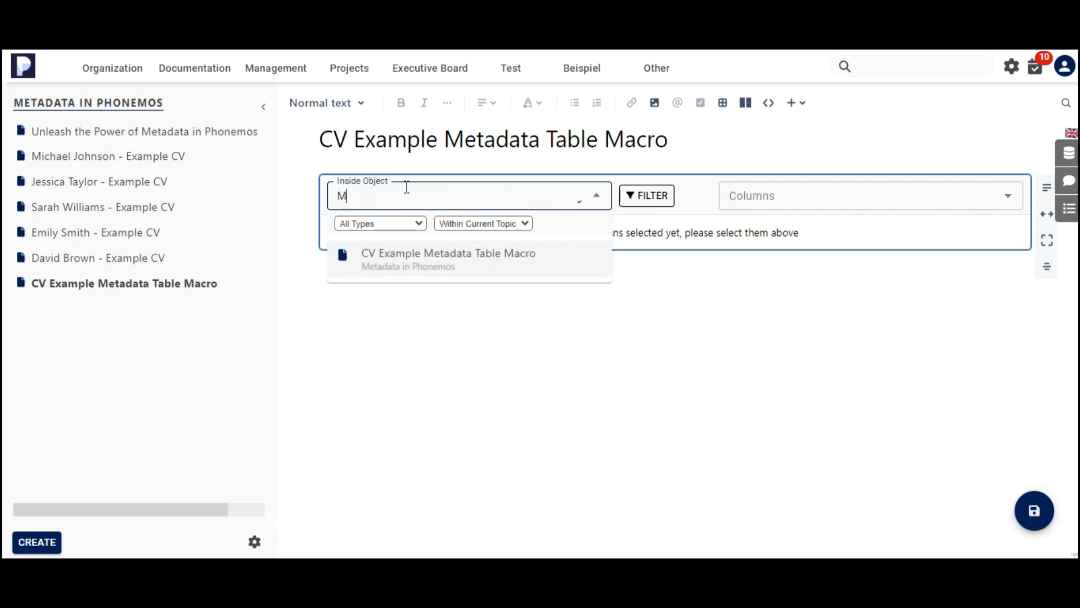
{"action": "type", "text": "etada"}
{"action": "left_click", "coordinate": [430, 248]}
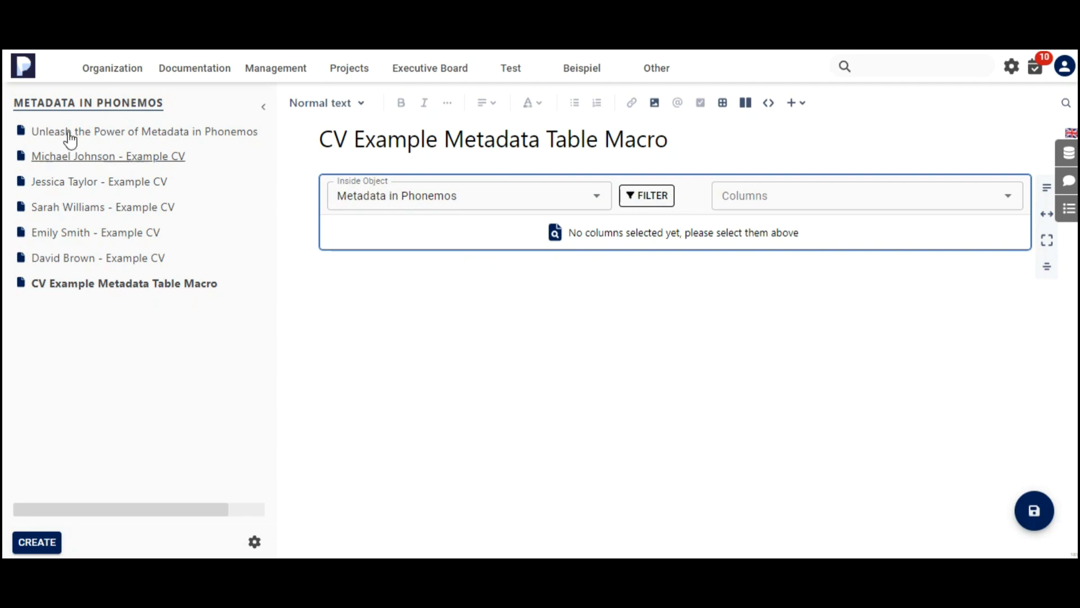
Add Name and Type as columns of the metadata table.
{"action": "left_click", "coordinate": [744, 195]}
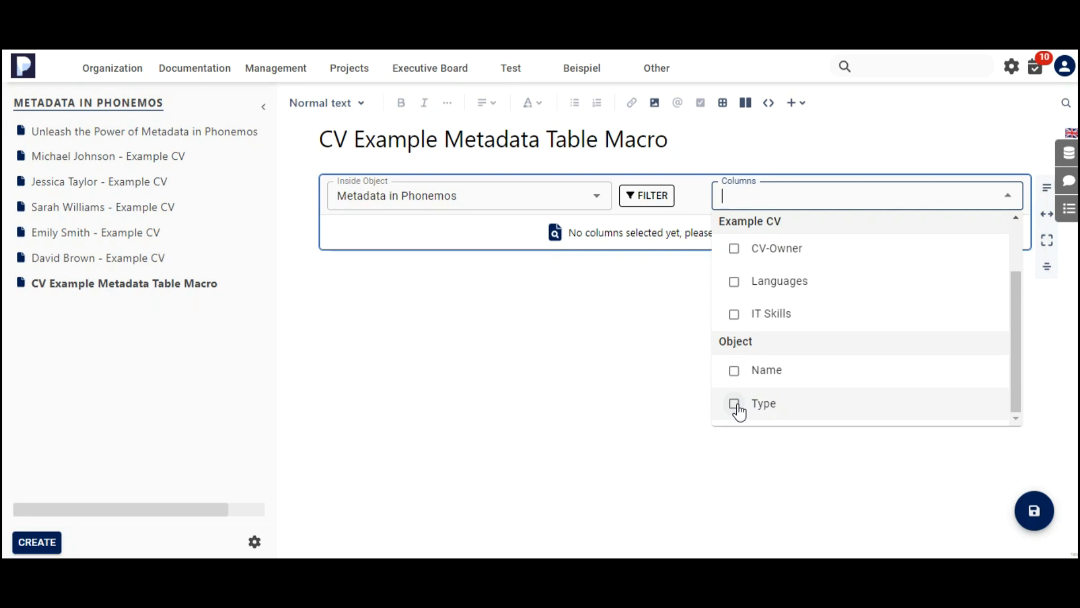
{"action": "left_click", "coordinate": [738, 373]}
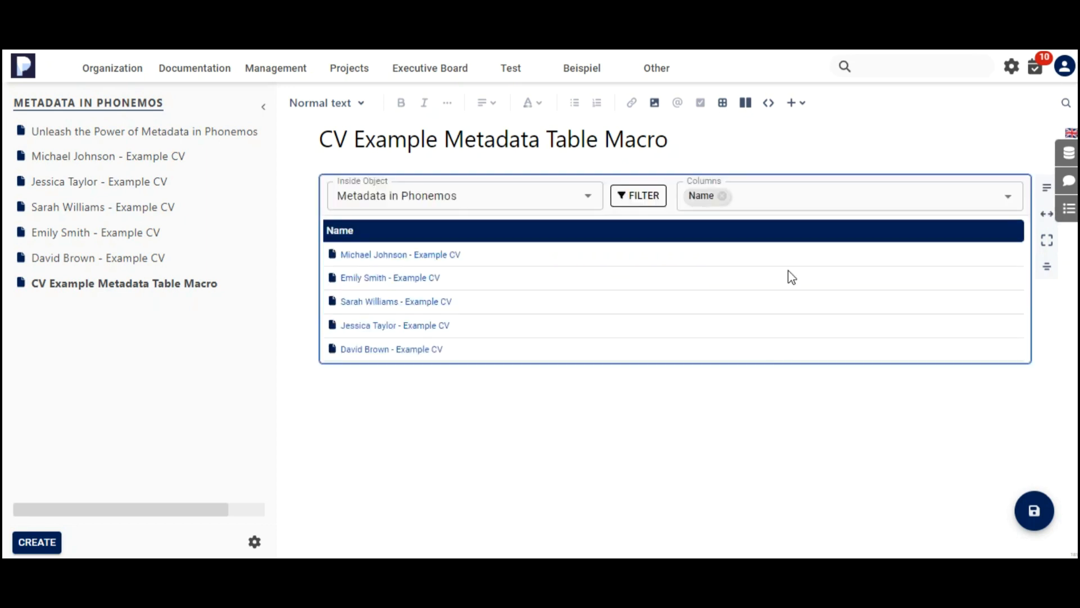
{"action": "left_click", "coordinate": [962, 201]}
{"action": "scroll", "coordinate": [885, 285], "scroll_direction": "down", "scroll_amount": 3}
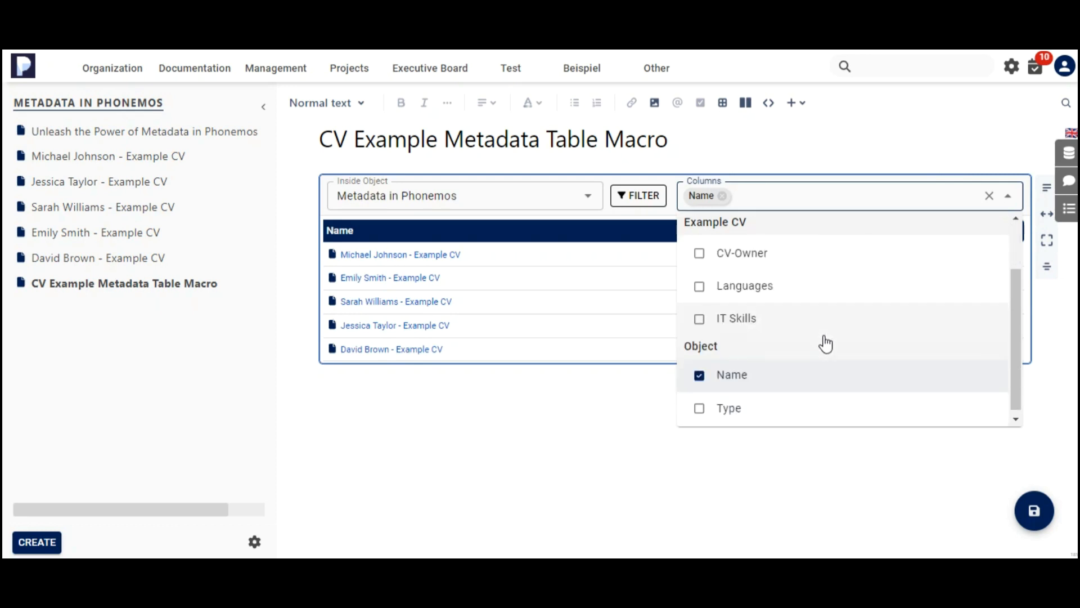
{"action": "left_click", "coordinate": [720, 405]}
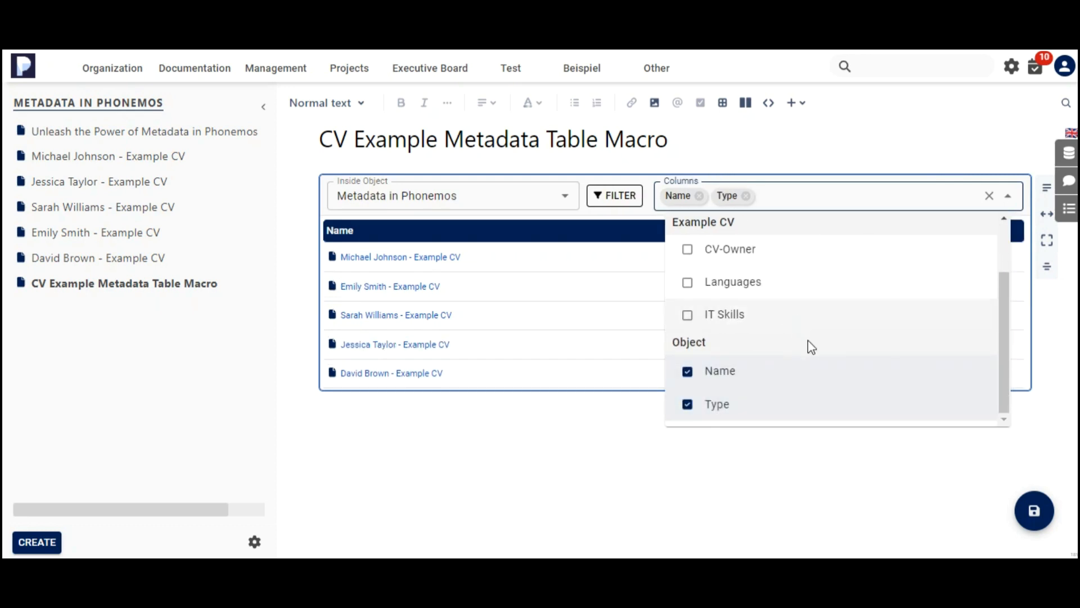
{"action": "scroll", "coordinate": [772, 325], "scroll_direction": "up", "scroll_amount": 3}
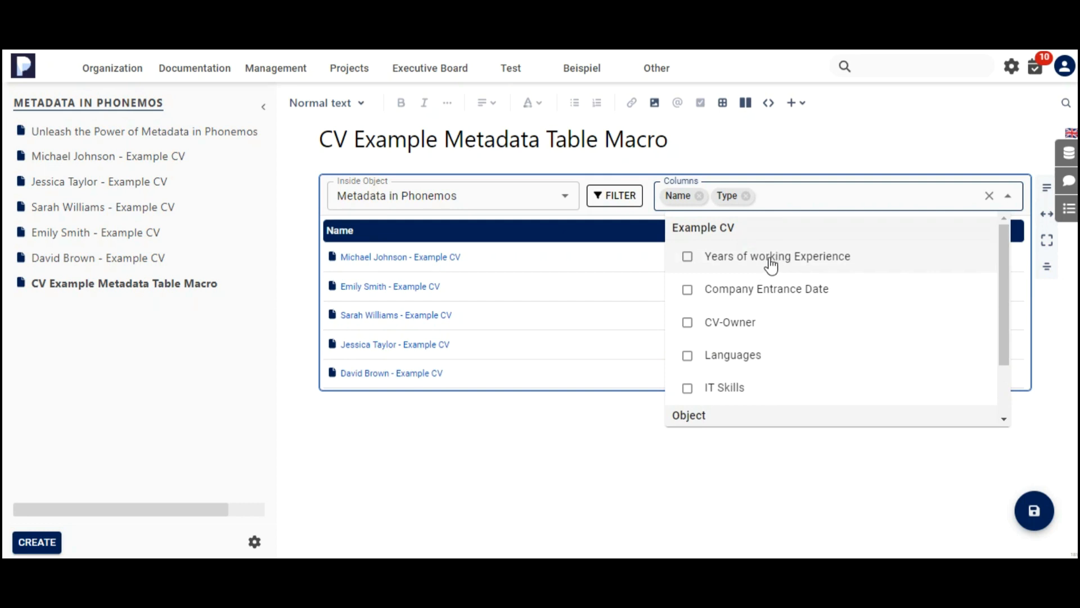
Add Years of working Experience, Company Entrance Date and IT Skills as further columns of the metadata table.
{"action": "left_click", "coordinate": [770, 260]}
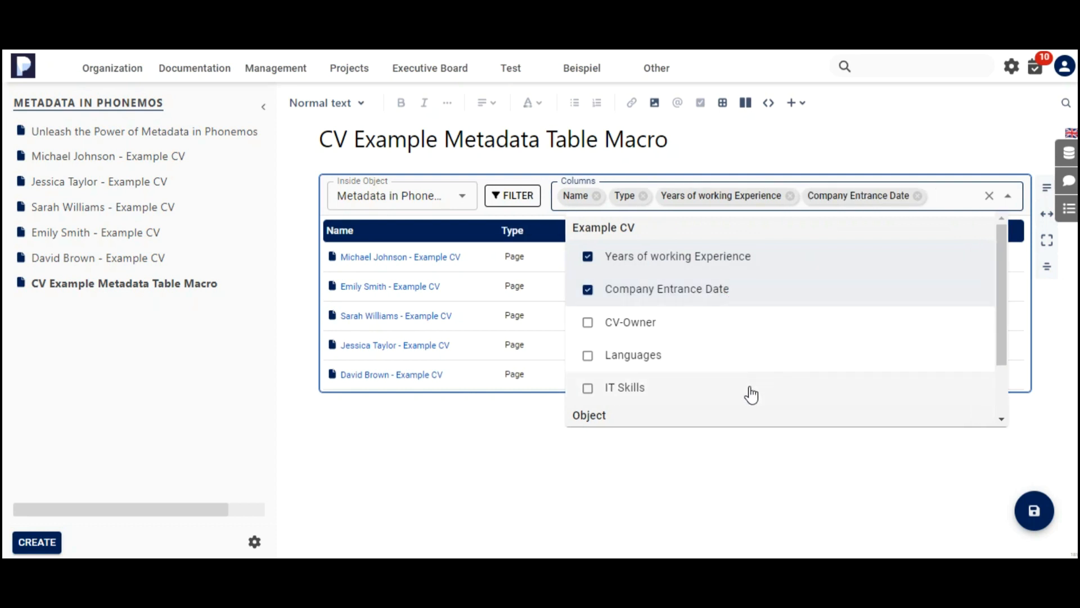
{"action": "left_click", "coordinate": [731, 385]}
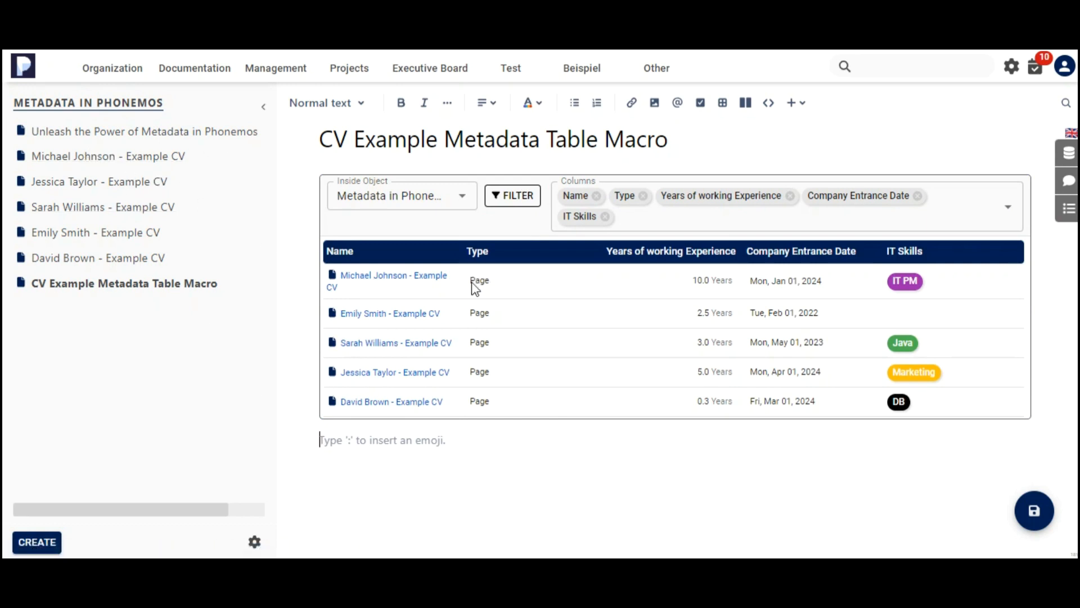
{"action": "left_click", "coordinate": [703, 292]}
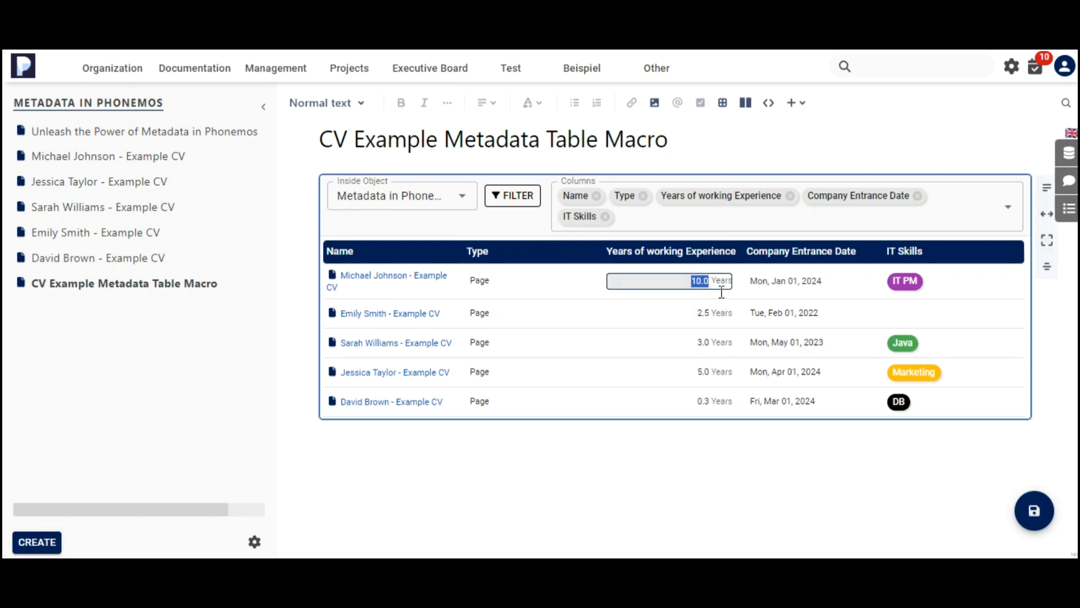
{"action": "type", "text": "20"}
{"action": "left_click", "coordinate": [690, 451]}
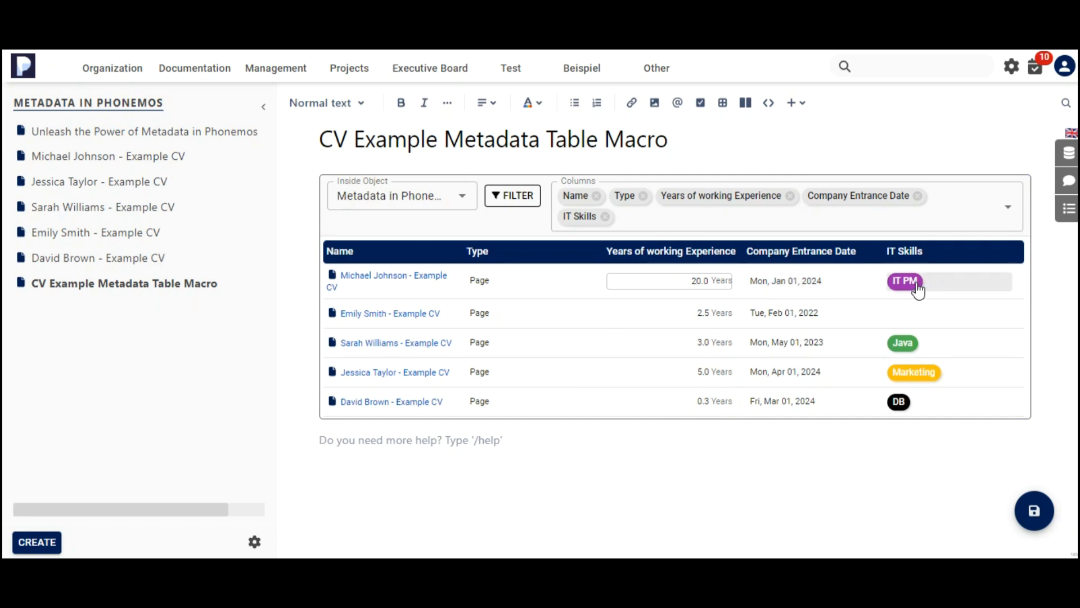
{"action": "left_click", "coordinate": [905, 318]}
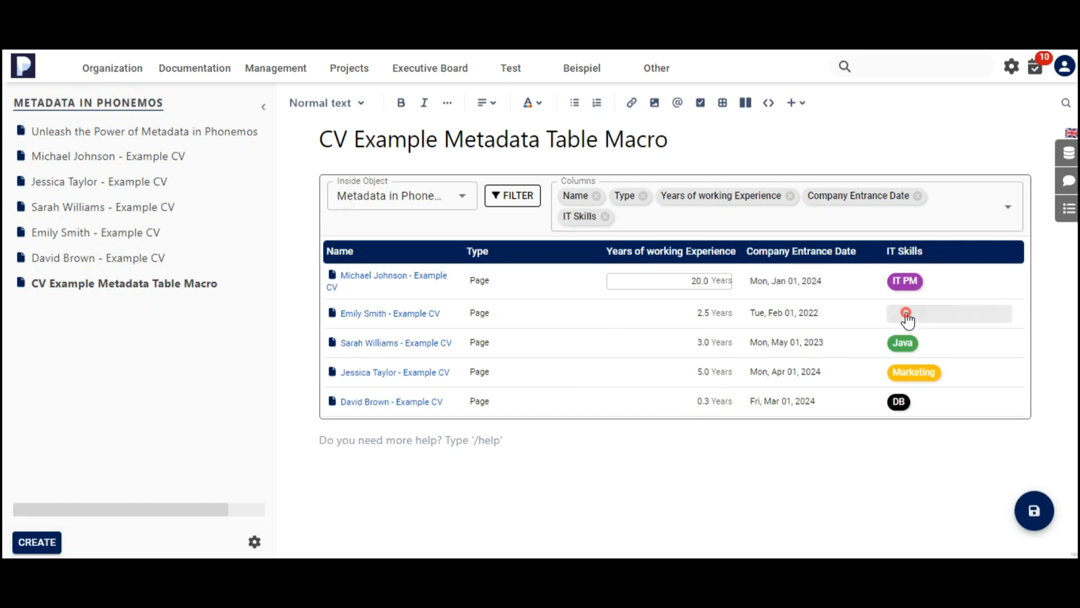
{"action": "left_click", "coordinate": [932, 346]}
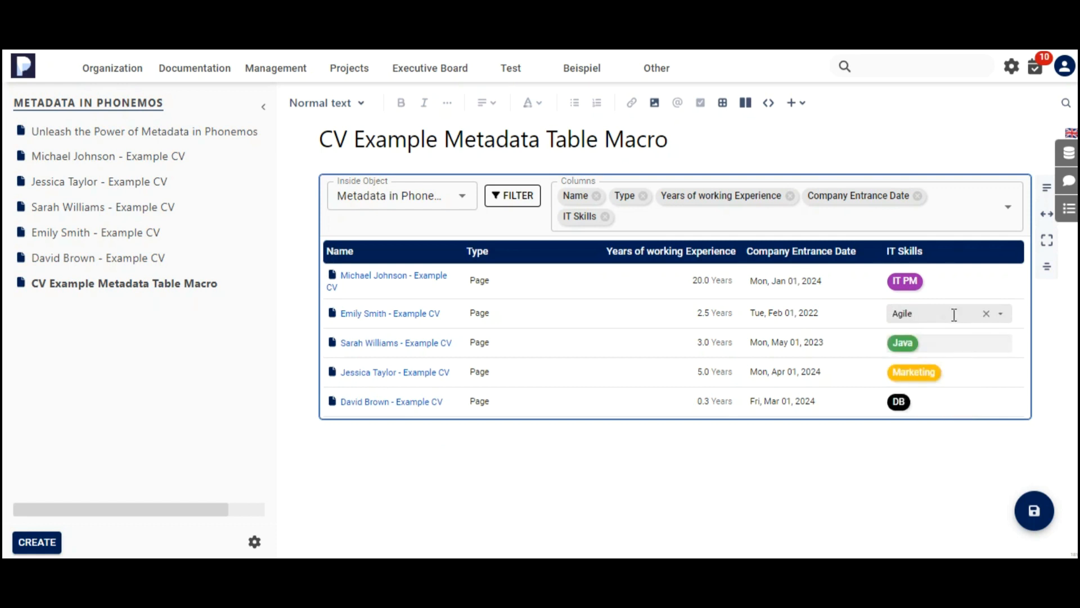
{"action": "left_click", "coordinate": [916, 482]}
{"action": "left_click", "coordinate": [1034, 509]}
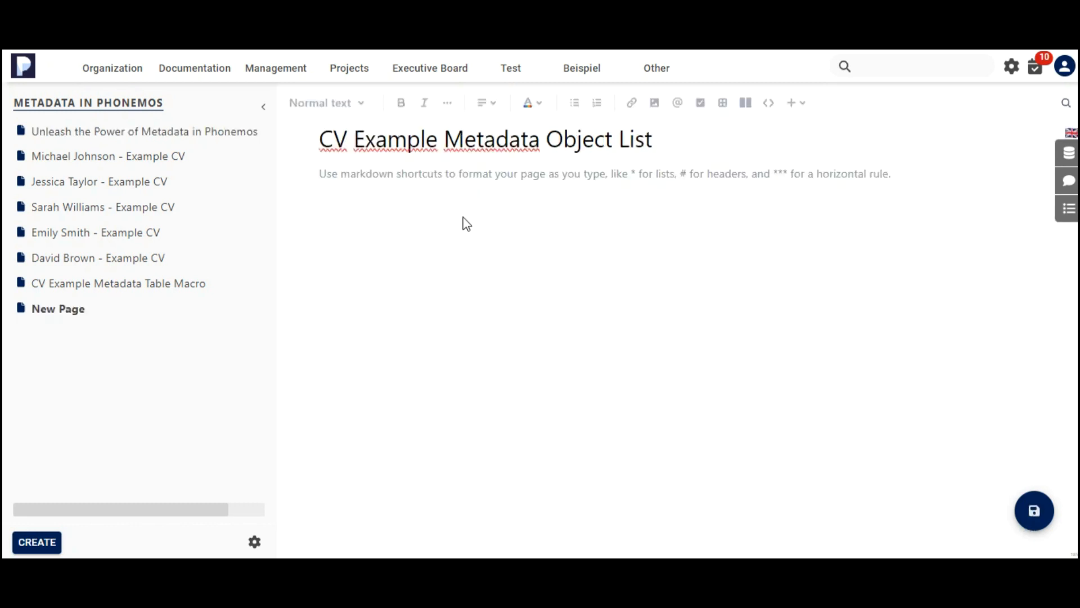
Insert an object list macro into the body of the CV Example Metadata Object List page.
{"action": "key", "text": "Return"}
{"action": "left_click", "coordinate": [796, 108]}
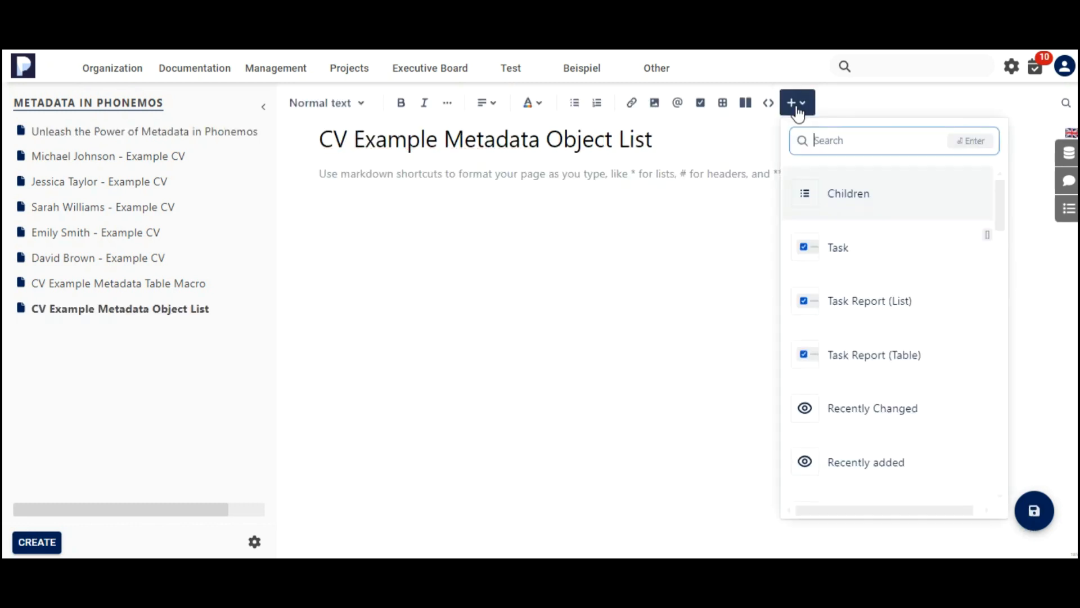
{"action": "scroll", "coordinate": [838, 360], "scroll_direction": "down", "scroll_amount": 3}
{"action": "left_click", "coordinate": [847, 409]}
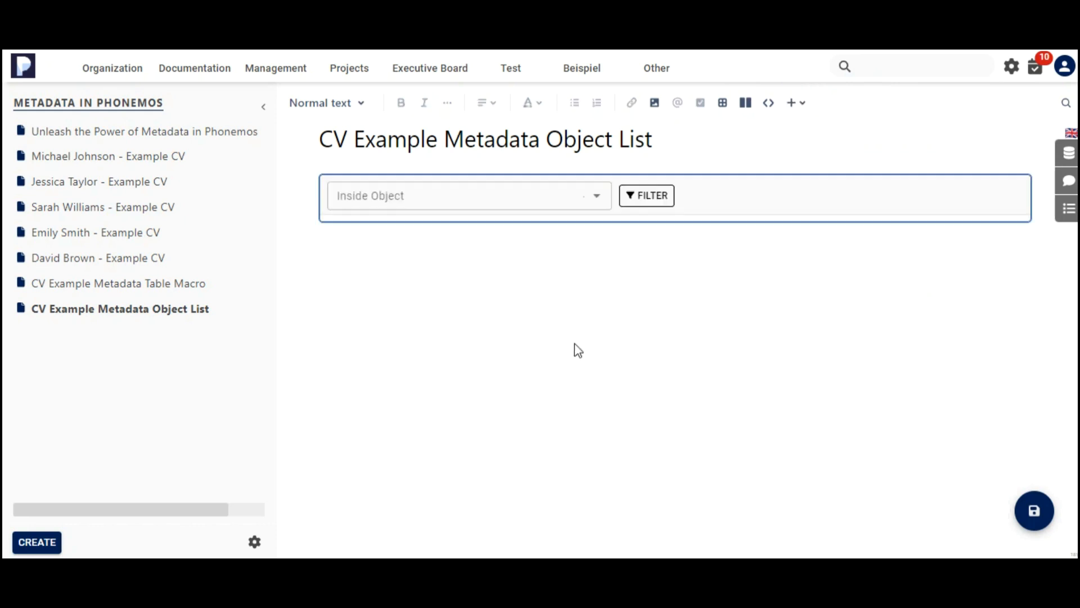
Set the list's Inside Object to the Metadata in Phonemos topic by searching for Metadata in Ph.
{"action": "left_click", "coordinate": [593, 197]}
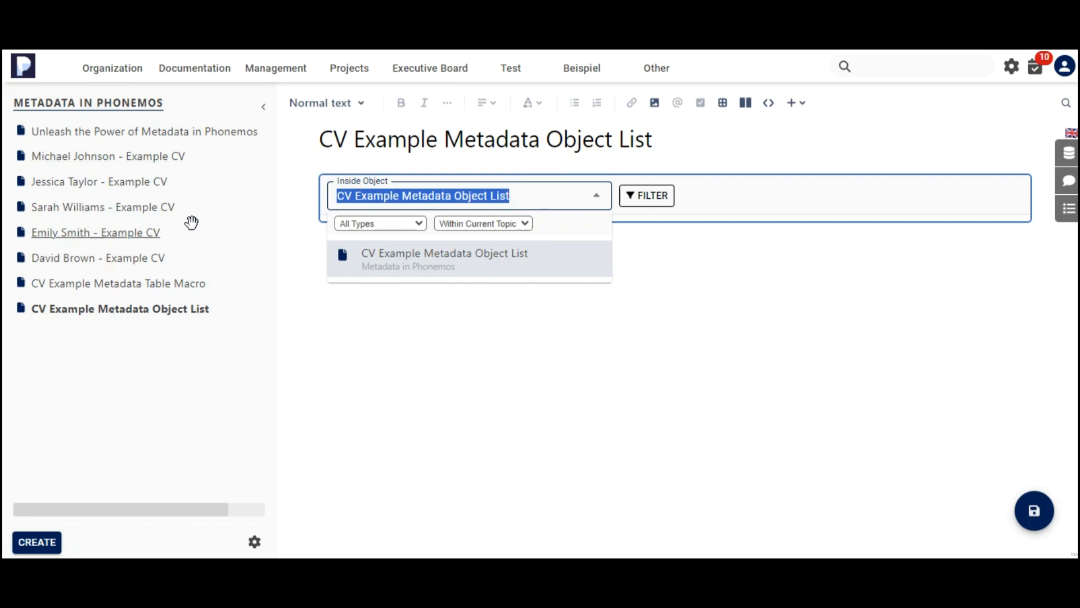
{"action": "left_click_drag", "start_coordinate": [526, 196], "coordinate": [472, 200]}
{"action": "double_click", "coordinate": [472, 202]}
{"action": "key", "text": "ctrl+a"}
{"action": "type", "text": "Metadata in Ph"}
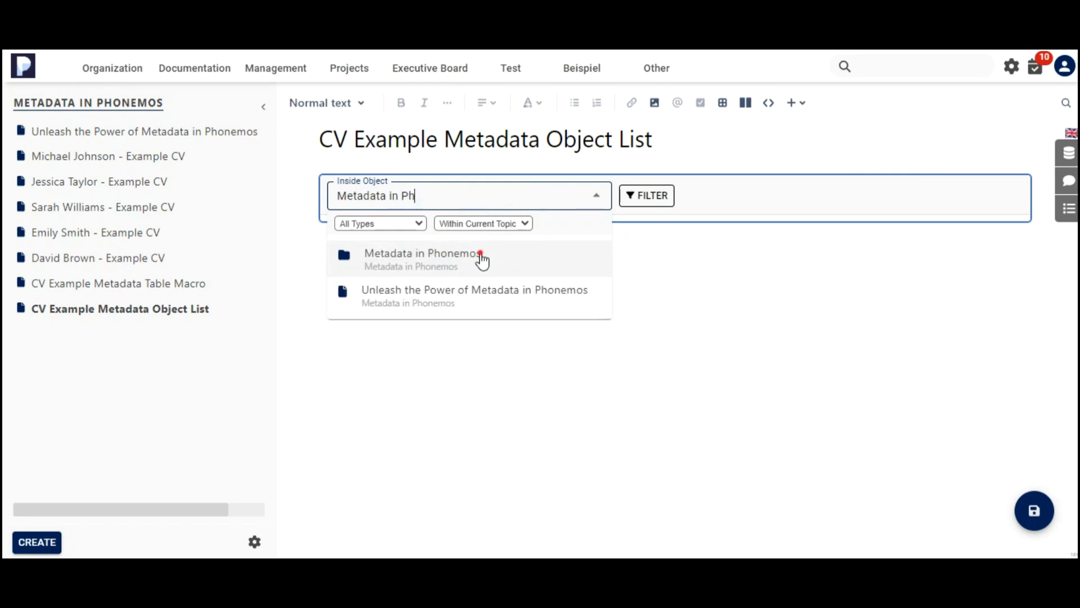
{"action": "left_click", "coordinate": [482, 256]}
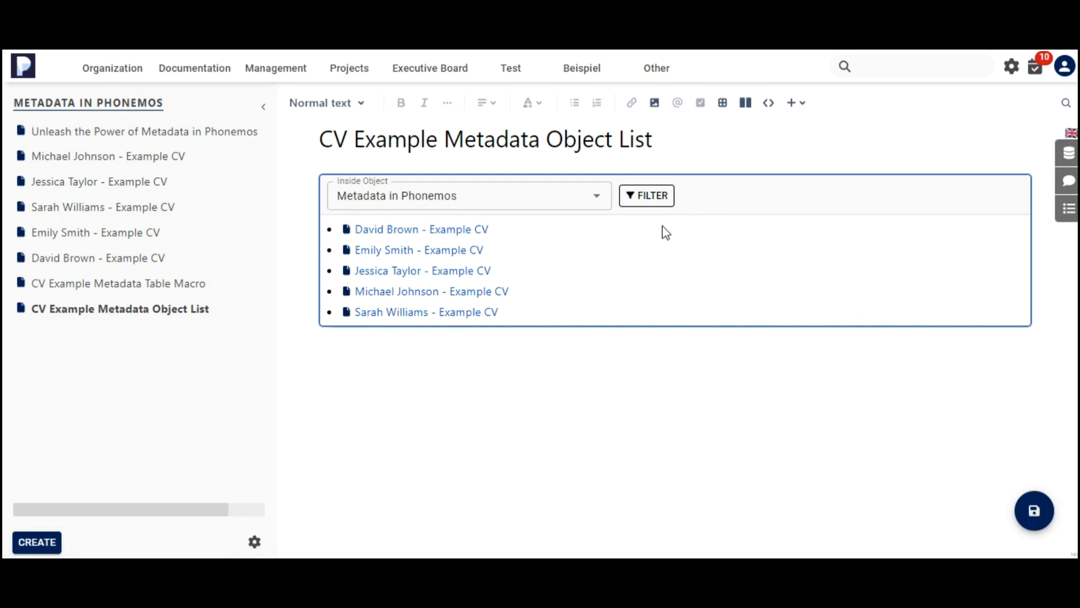
Add an all of (AND) filter condition where Years of working Experience is 20.
{"action": "left_click", "coordinate": [633, 208]}
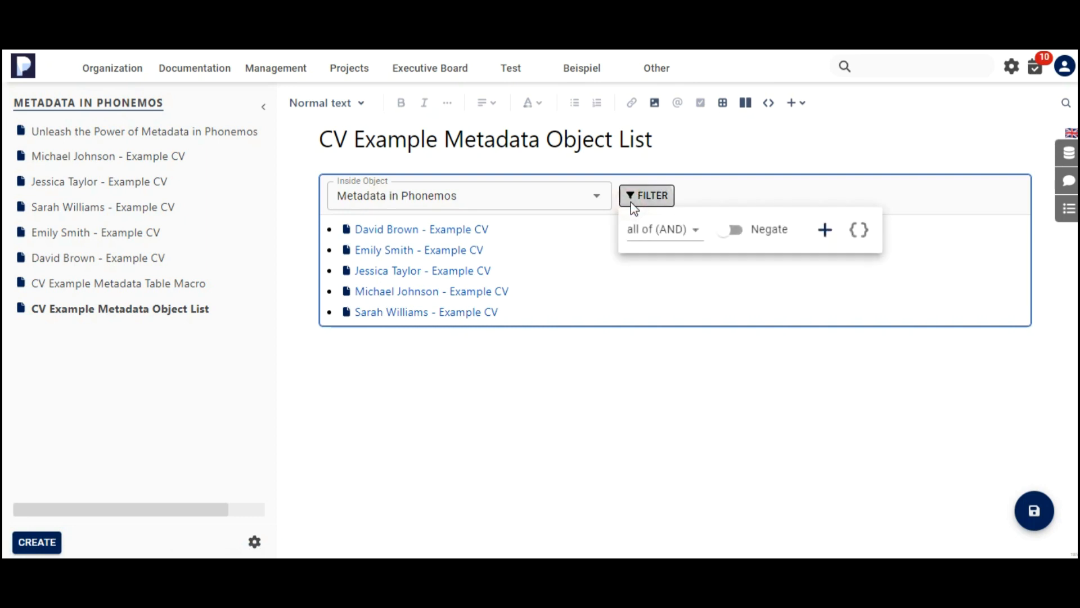
{"action": "left_click", "coordinate": [692, 231]}
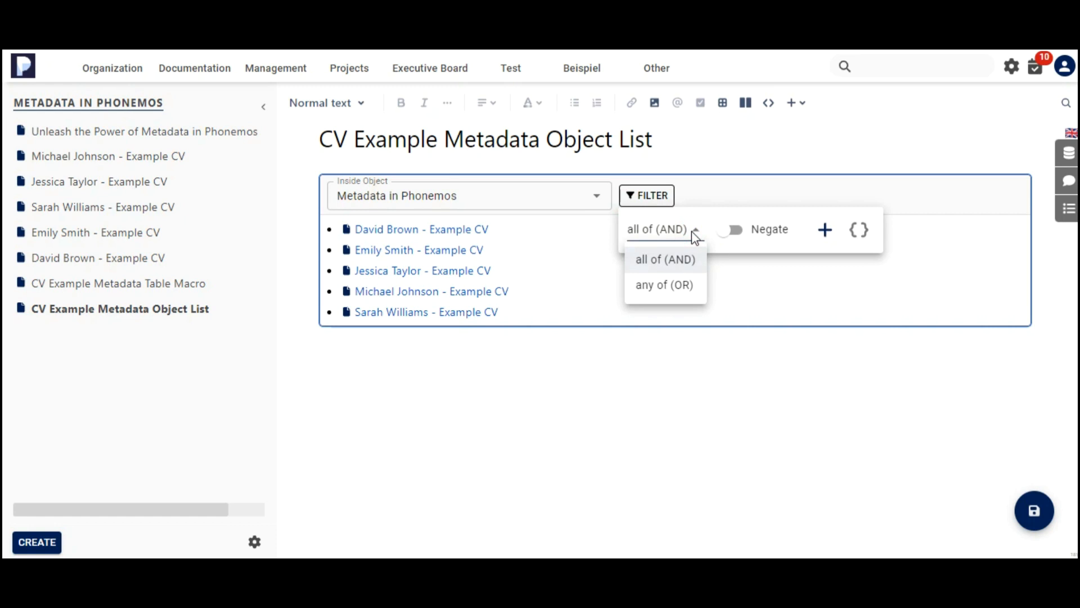
{"action": "left_click", "coordinate": [665, 257]}
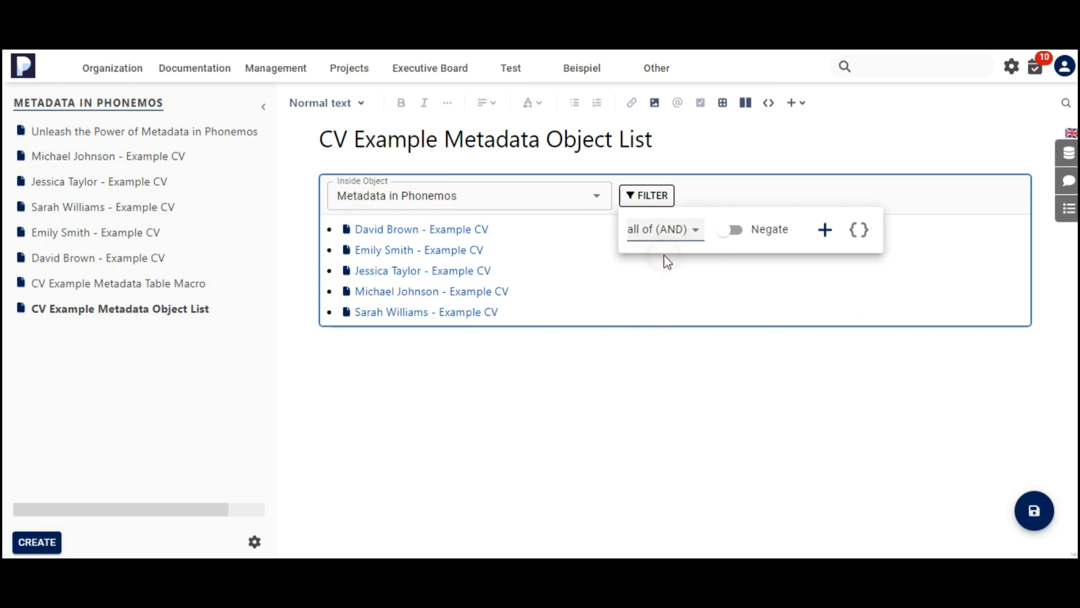
{"action": "left_click", "coordinate": [824, 230]}
{"action": "left_click", "coordinate": [782, 269]}
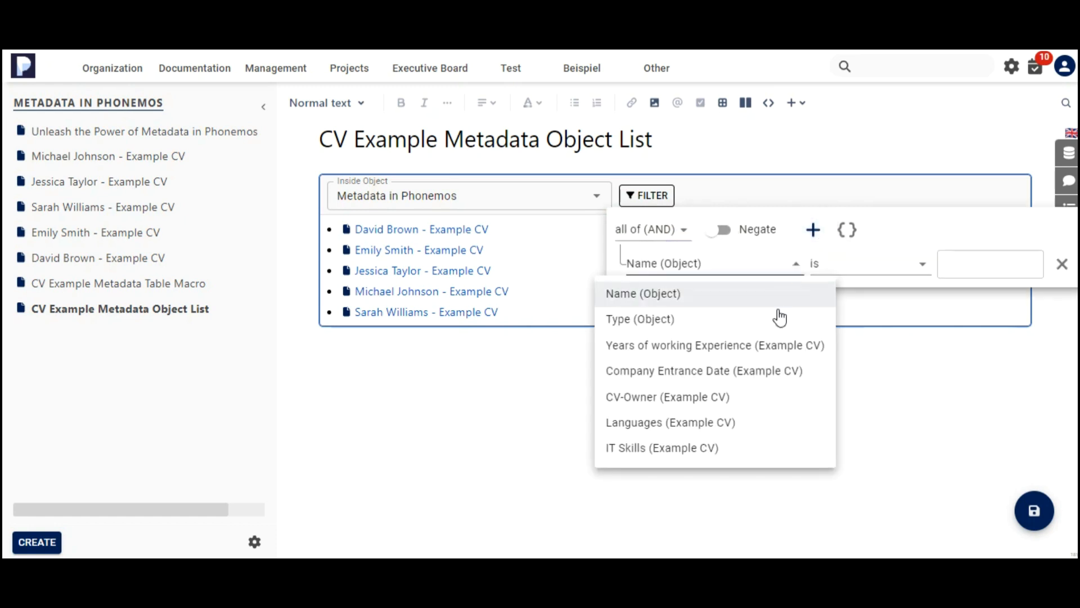
{"action": "left_click", "coordinate": [702, 346]}
{"action": "left_click", "coordinate": [912, 265]}
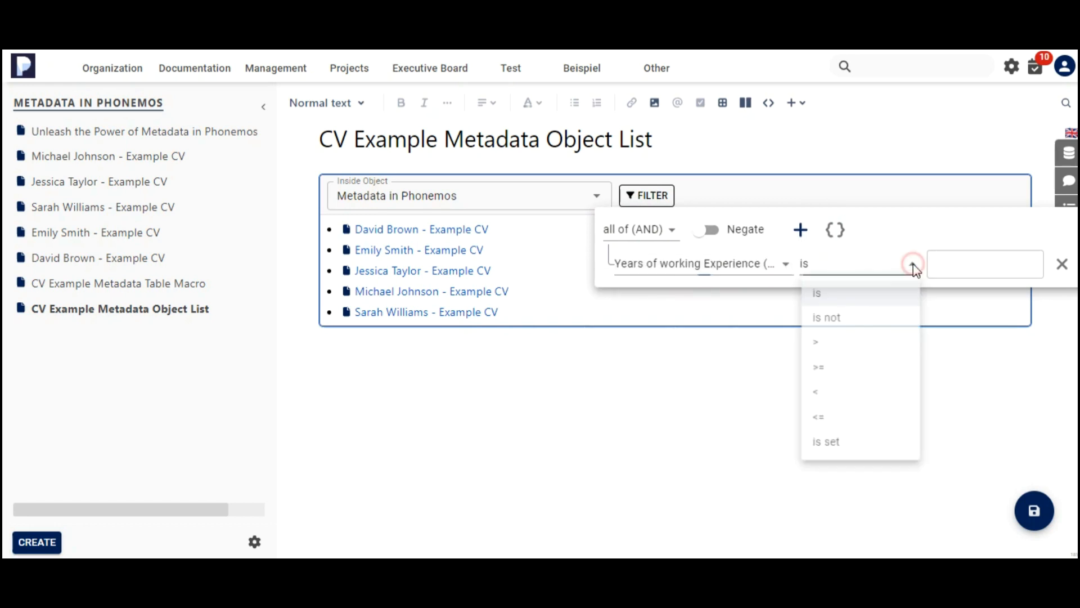
{"action": "left_click", "coordinate": [951, 267]}
{"action": "left_click", "coordinate": [960, 269]}
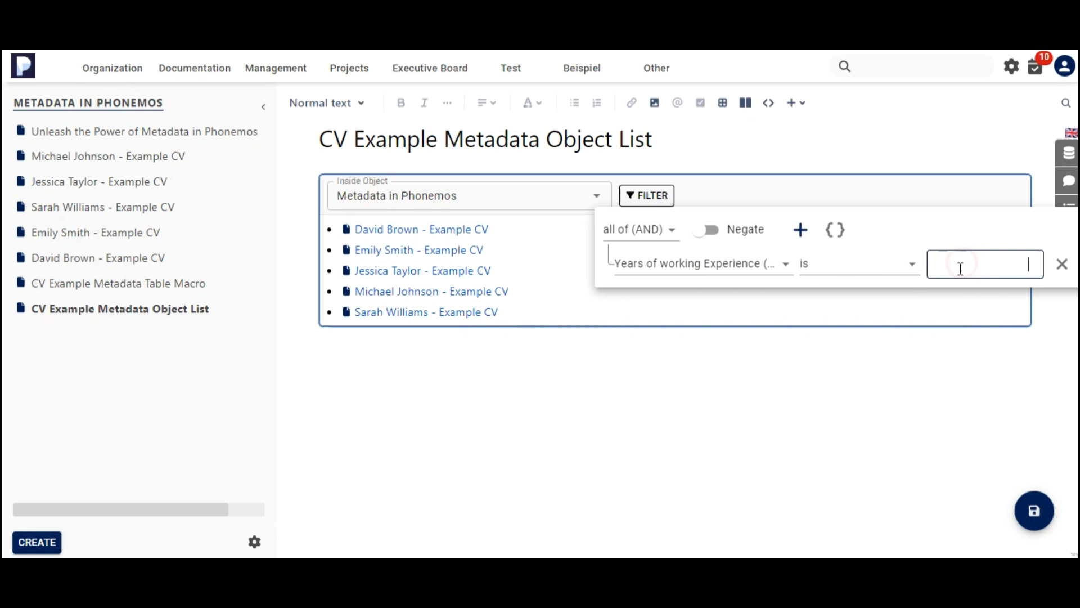
{"action": "type", "text": "20"}
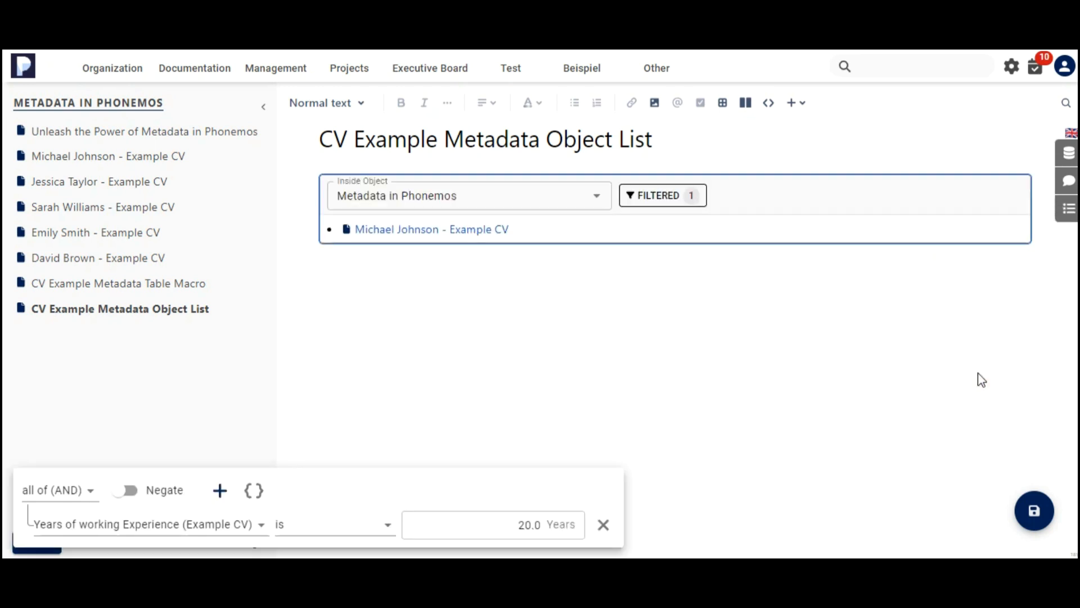
Change the filter condition's operator to <.
{"action": "left_click", "coordinate": [667, 196]}
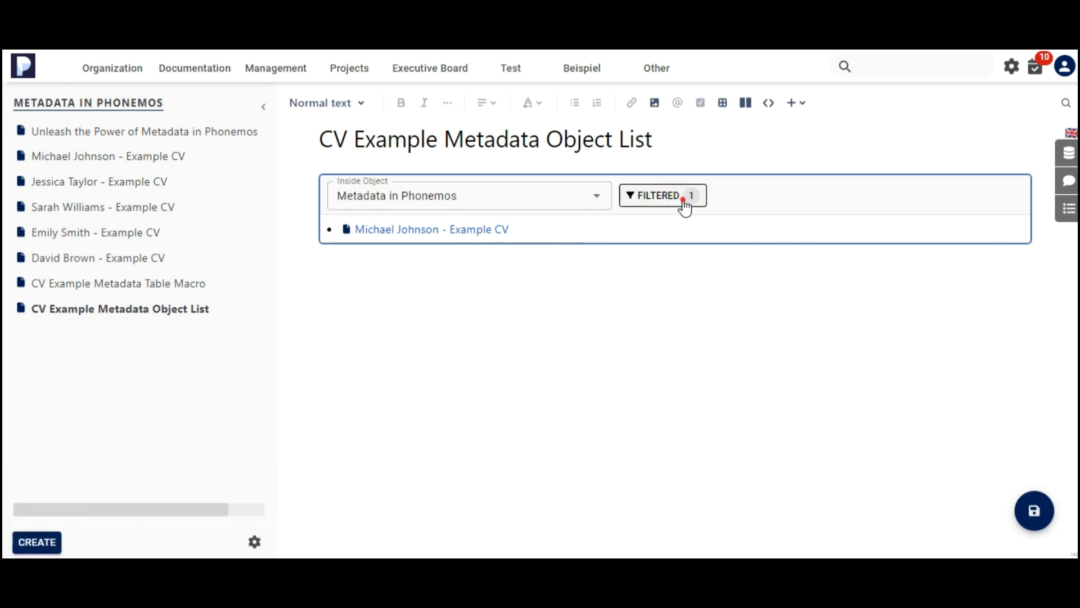
{"action": "left_click", "coordinate": [680, 197]}
{"action": "left_click", "coordinate": [767, 265]}
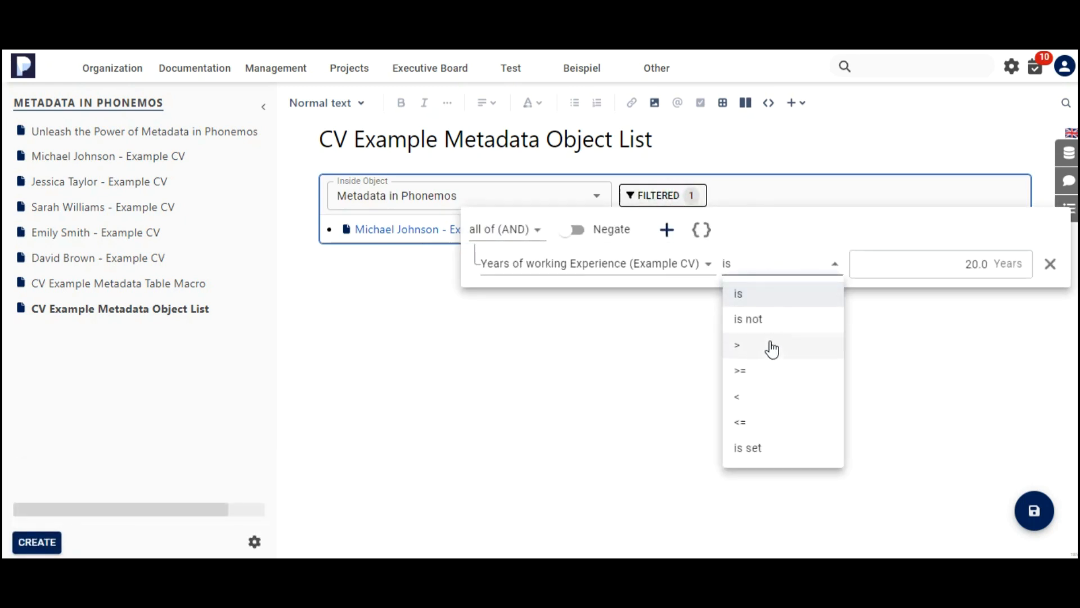
{"action": "left_click", "coordinate": [764, 399]}
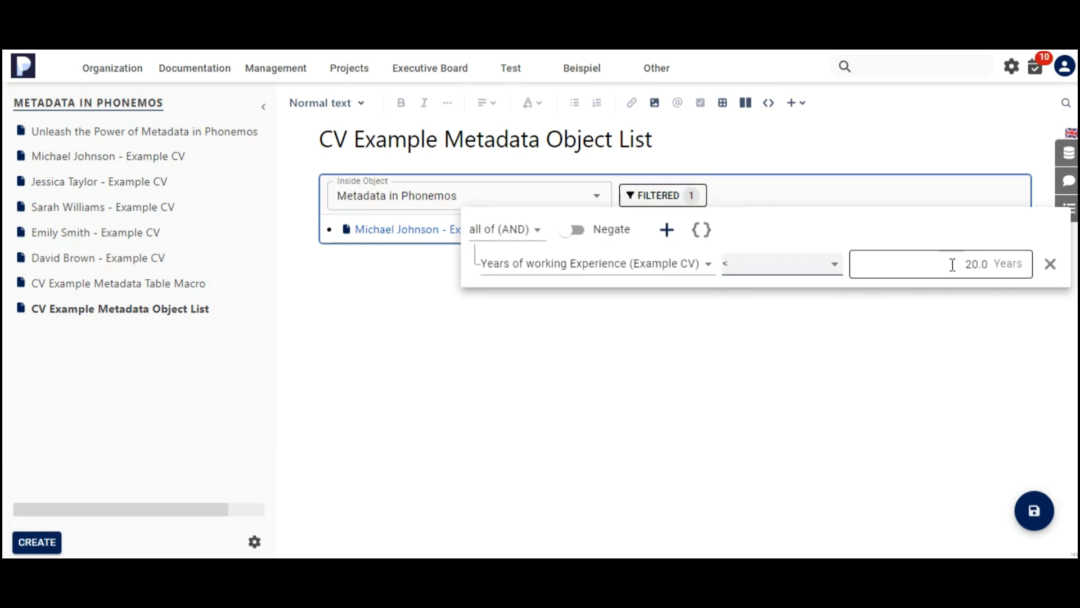
Change the filter condition to IT Skills contains one of Agile and DB.
{"action": "left_click", "coordinate": [707, 272]}
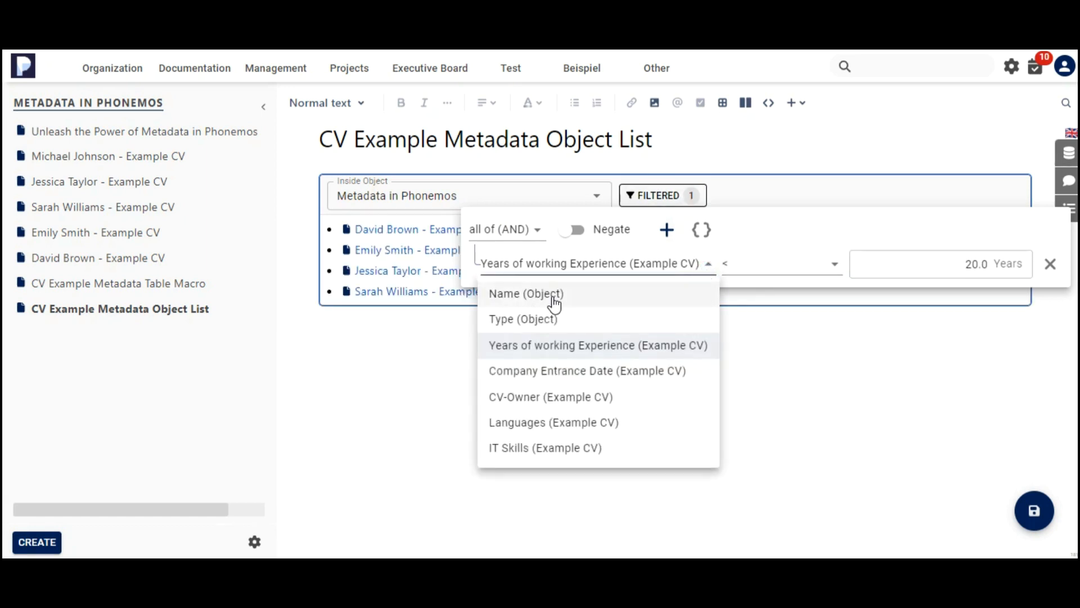
{"action": "left_click", "coordinate": [585, 445]}
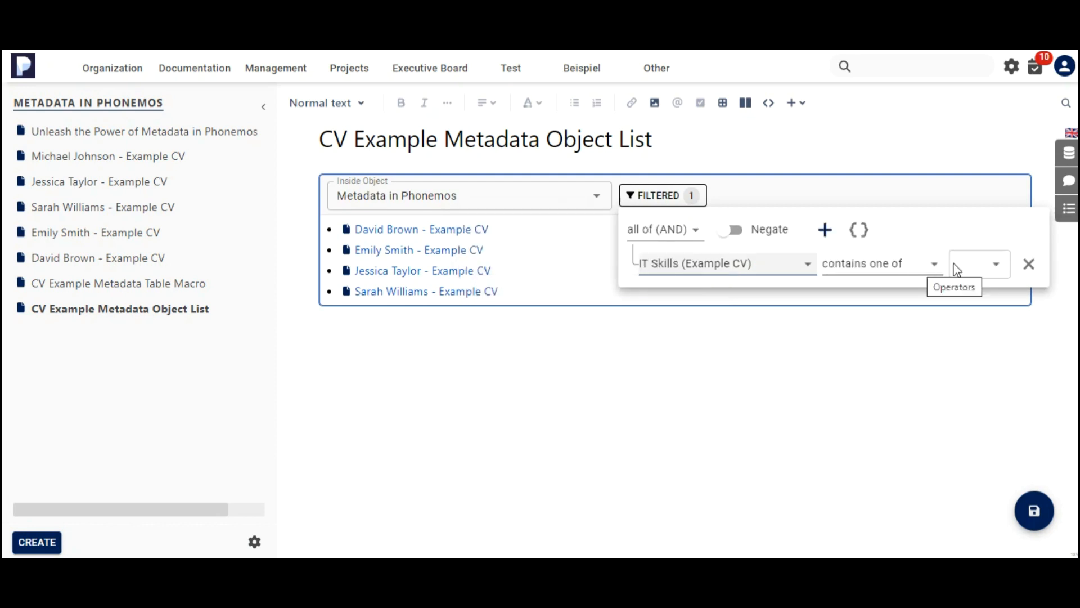
{"action": "left_click", "coordinate": [993, 264]}
{"action": "left_click", "coordinate": [1005, 303]}
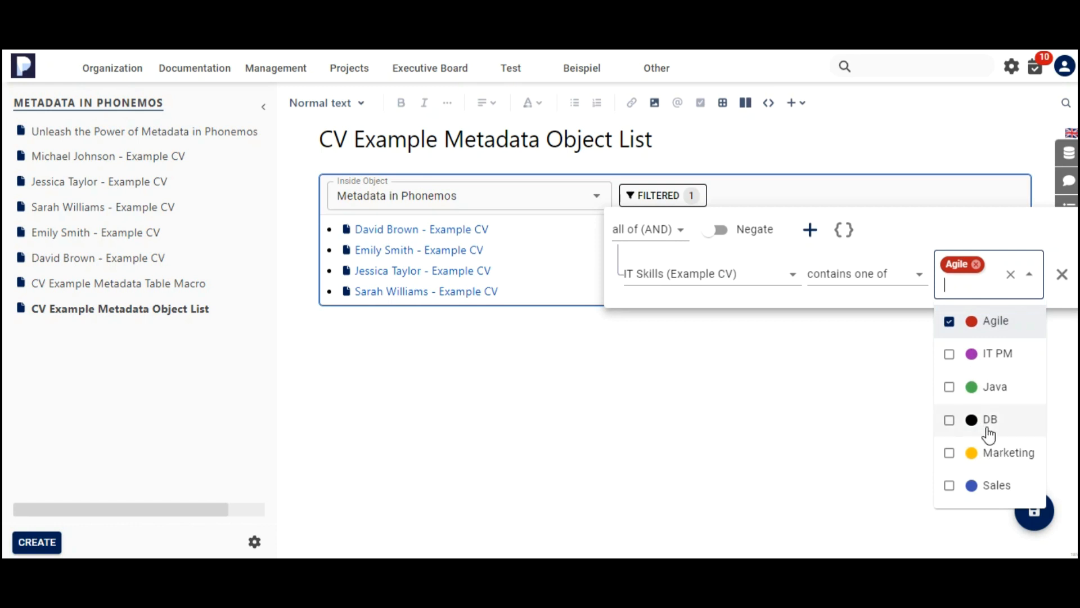
{"action": "left_click", "coordinate": [988, 430]}
{"action": "left_click", "coordinate": [830, 412]}
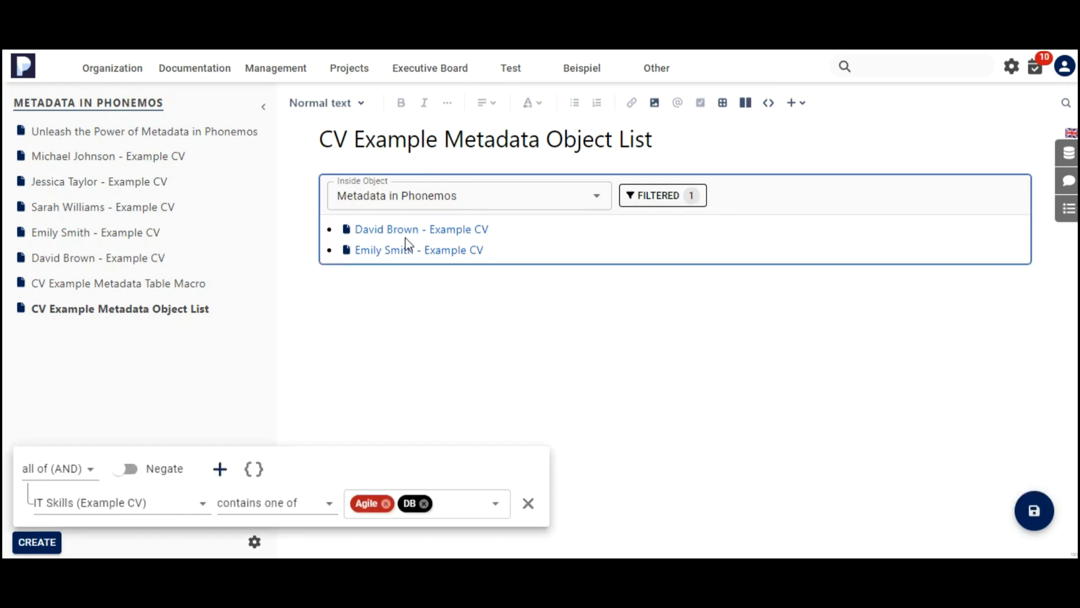
{"action": "left_click", "coordinate": [422, 249]}
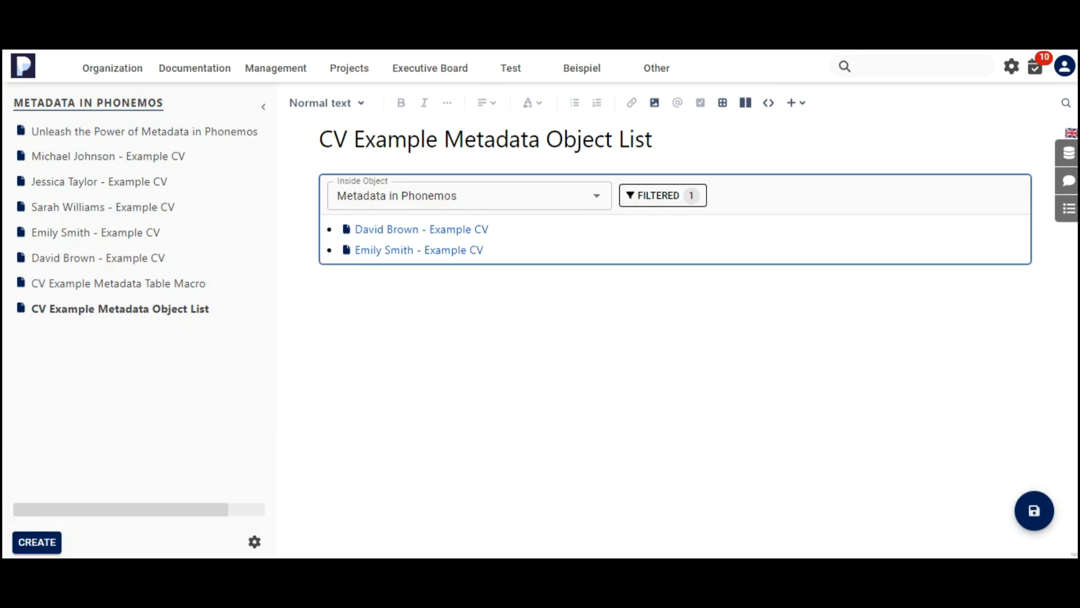